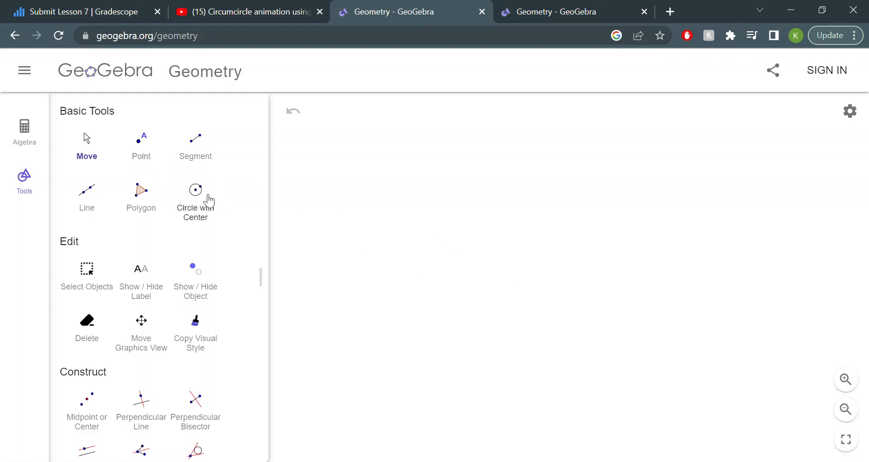
Look through the full list of geometry tools for the Slider tool
scroll(197, 336, "down", 10)
scroll(195, 332, "down", 11)
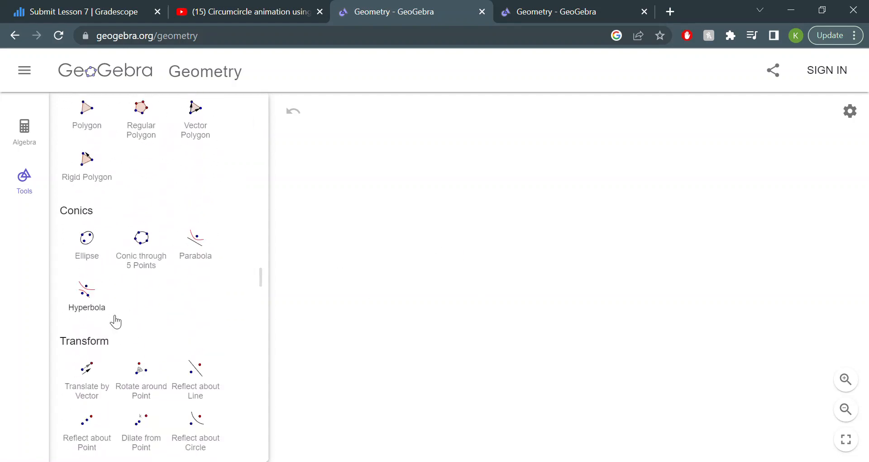
scroll(194, 297, "down", 5)
scroll(193, 295, "up", 6)
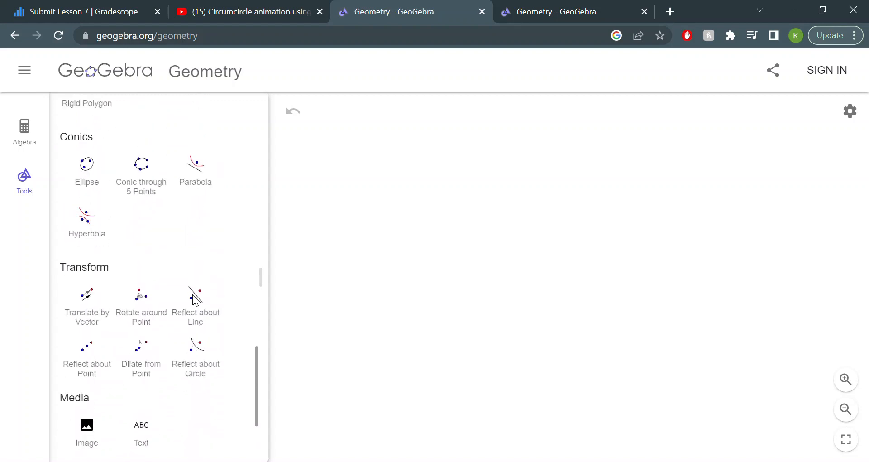
scroll(193, 295, "down", 6)
scroll(192, 295, "up", 8)
scroll(192, 294, "up", 6)
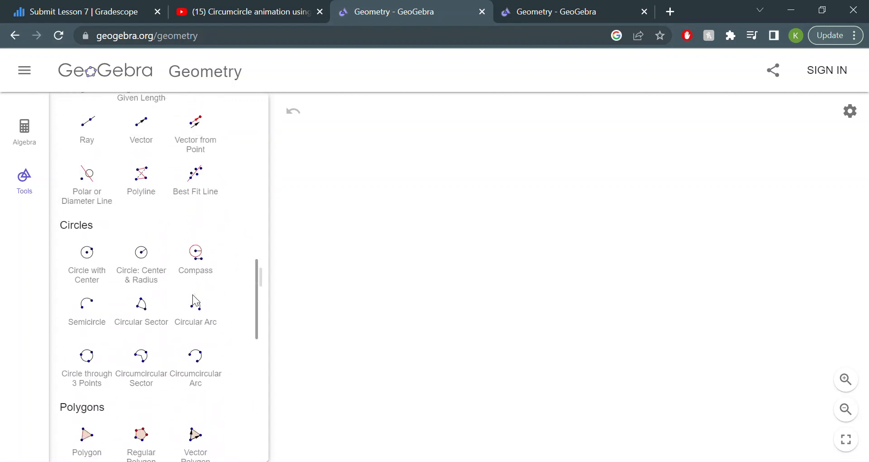
scroll(198, 300, "up", 6)
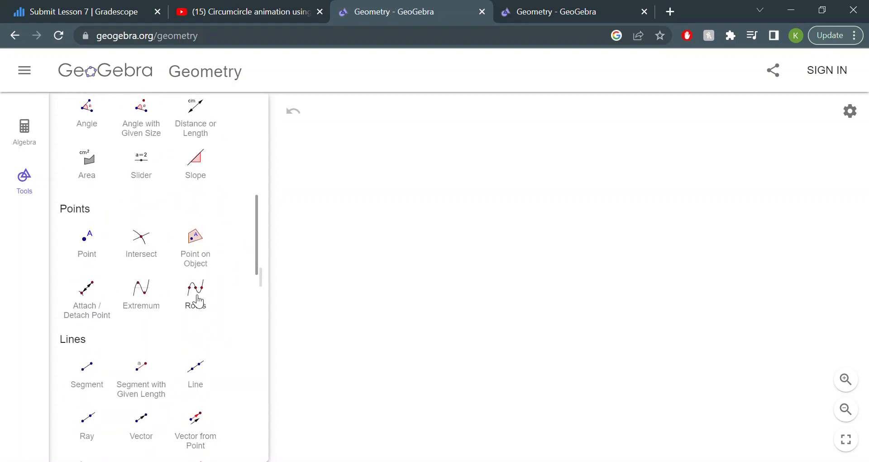
scroll(197, 301, "up", 7)
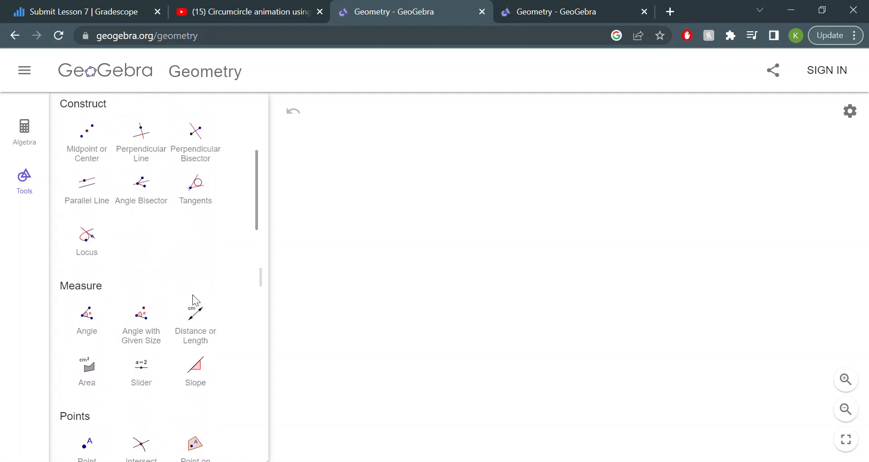
scroll(197, 301, "up", 1)
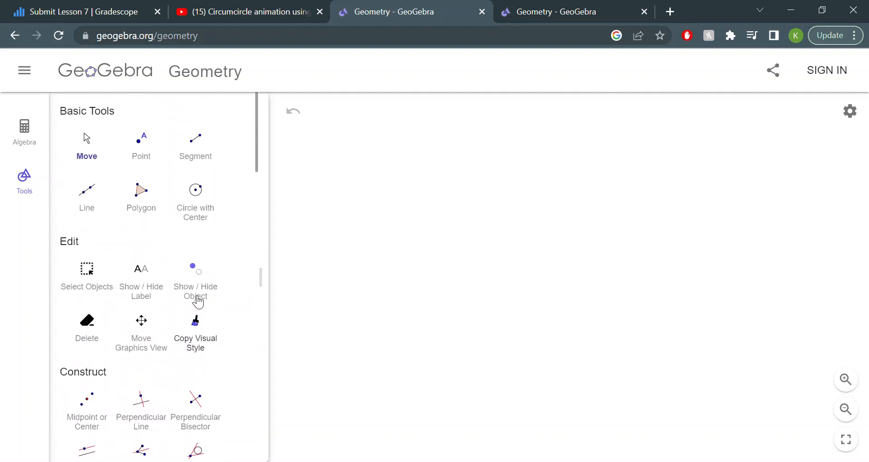
Find the Slider tool and create a number slider named r with a minimum of 0 in the drawing's upper right area
key("ctrl+f")
type("slider")
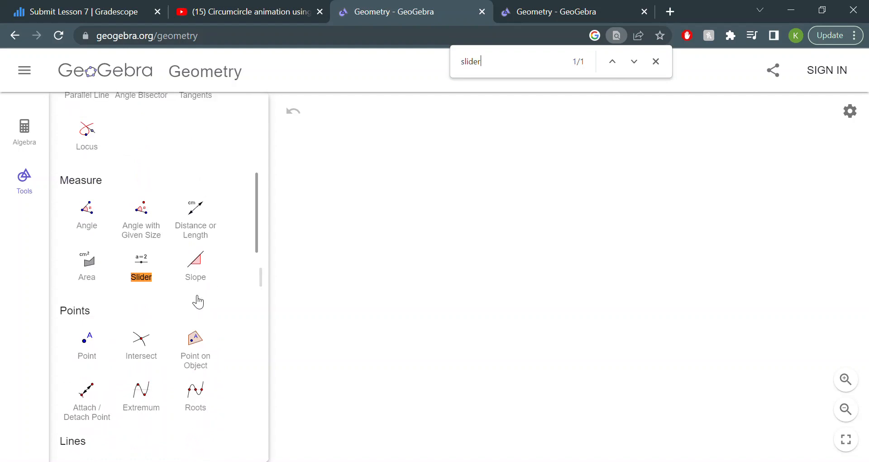
left_click(145, 258)
left_click(756, 130)
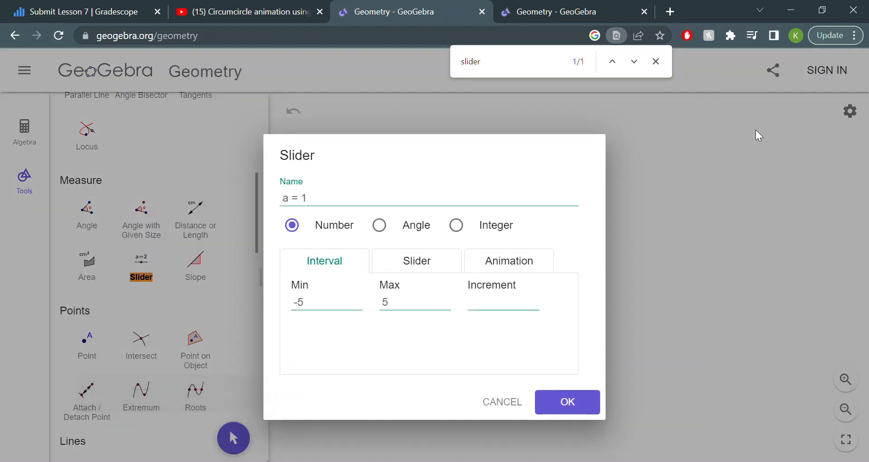
left_click(293, 206)
left_click_drag(321, 308, 269, 305)
type("0")
left_click(402, 312)
left_click(572, 401)
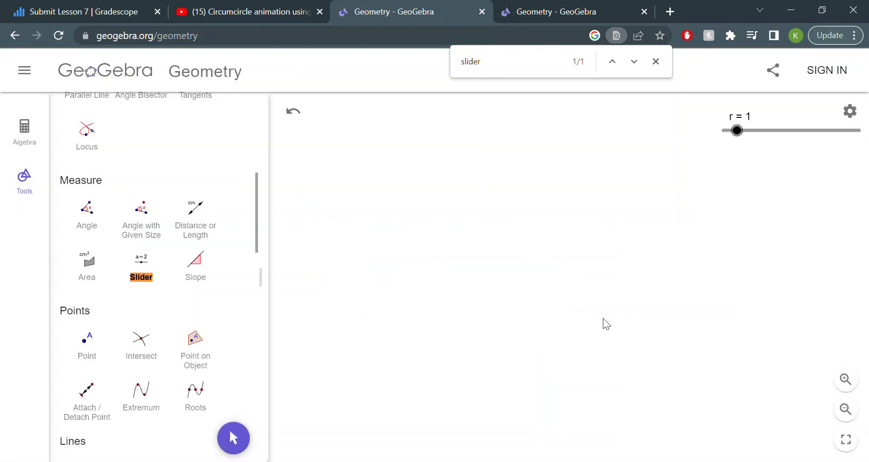
Shift the r slider slightly inward from the drawing's right edge and close the page search
left_click_drag(814, 132, 794, 136)
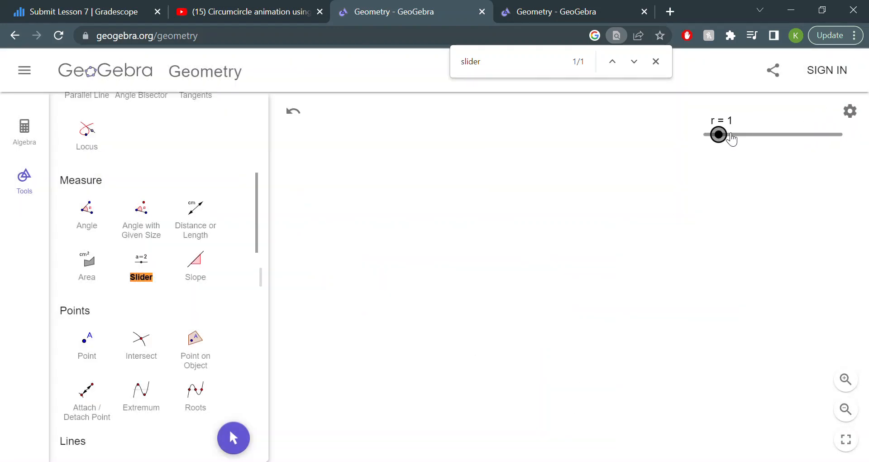
left_click_drag(732, 137, 724, 153)
left_click(657, 63)
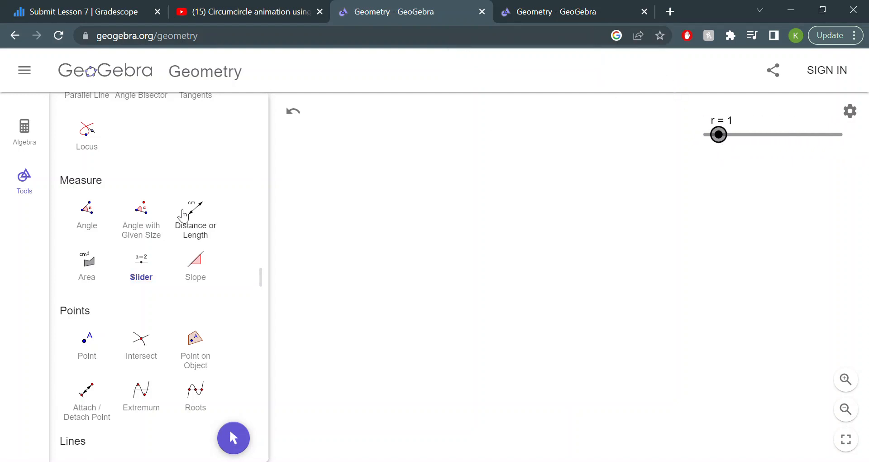
Place a free point near the middle of the drawing area
scroll(183, 216, "up", 7)
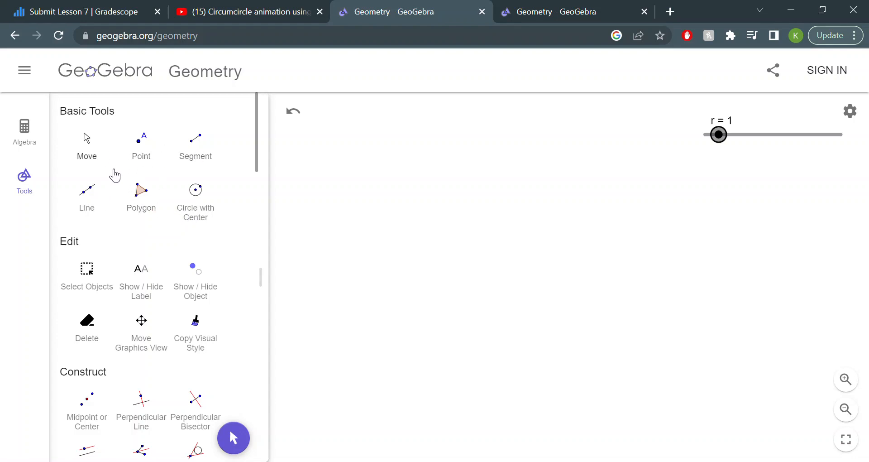
left_click(155, 160)
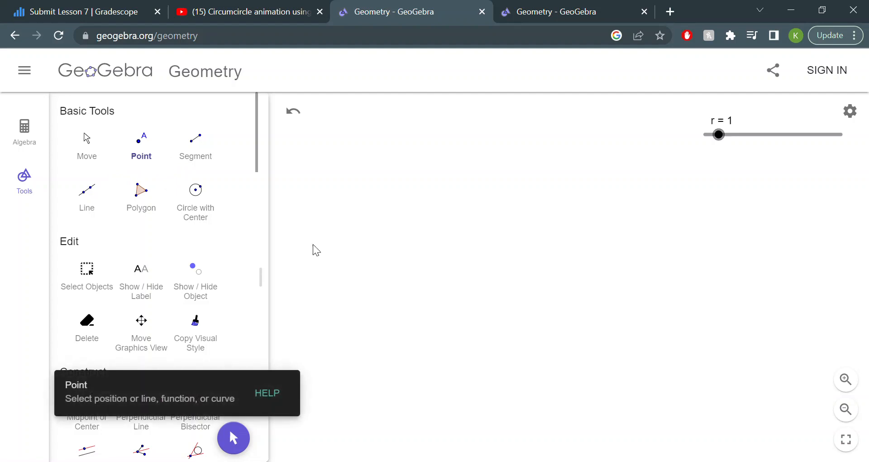
left_click(528, 269)
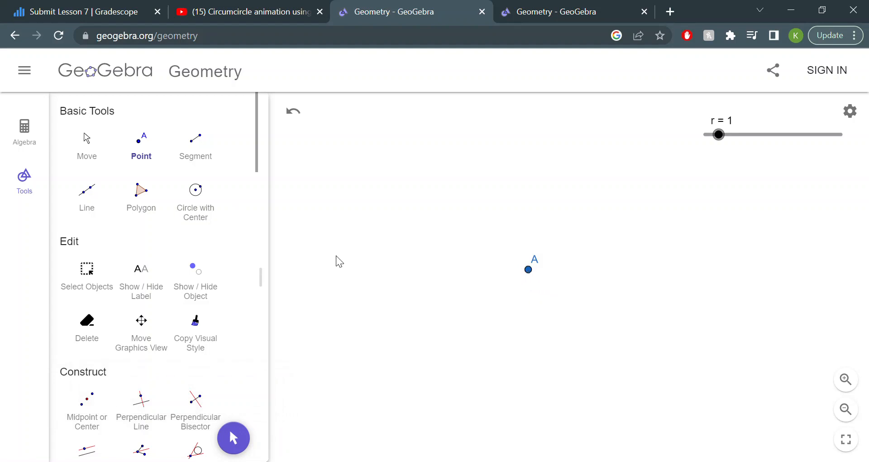
Rename the point in the middle of the drawing as O in its settings
left_click(111, 146)
double_click(528, 270)
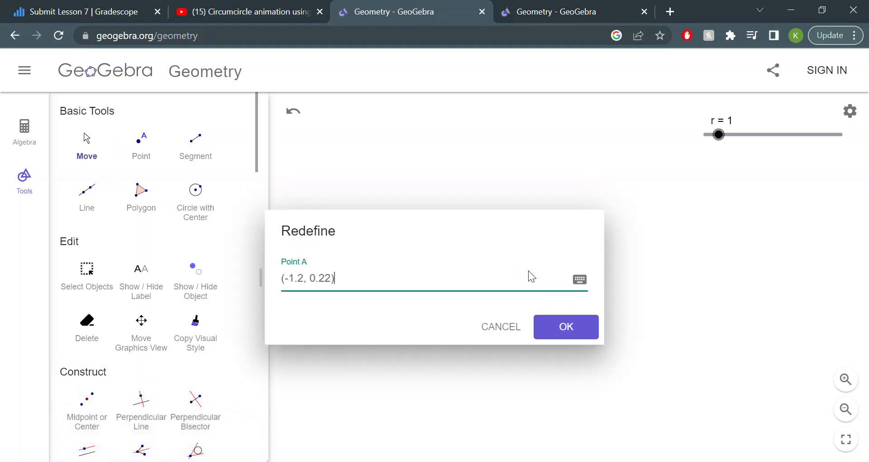
left_click(523, 333)
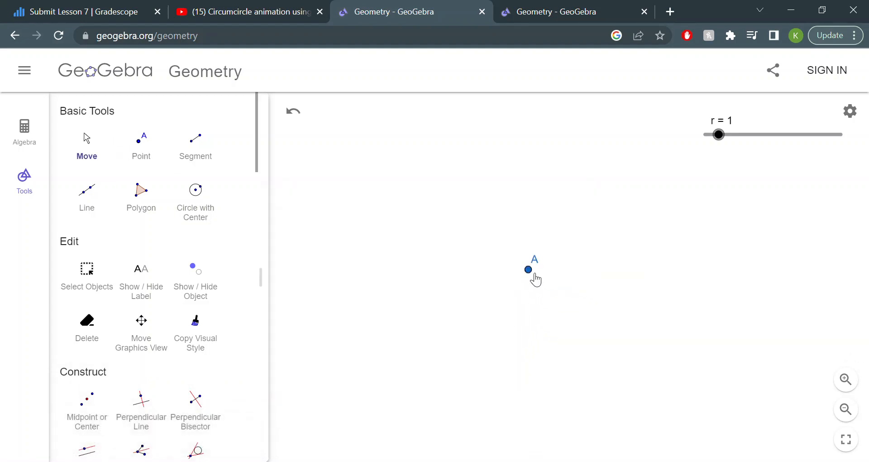
right_click(531, 272)
left_click(591, 354)
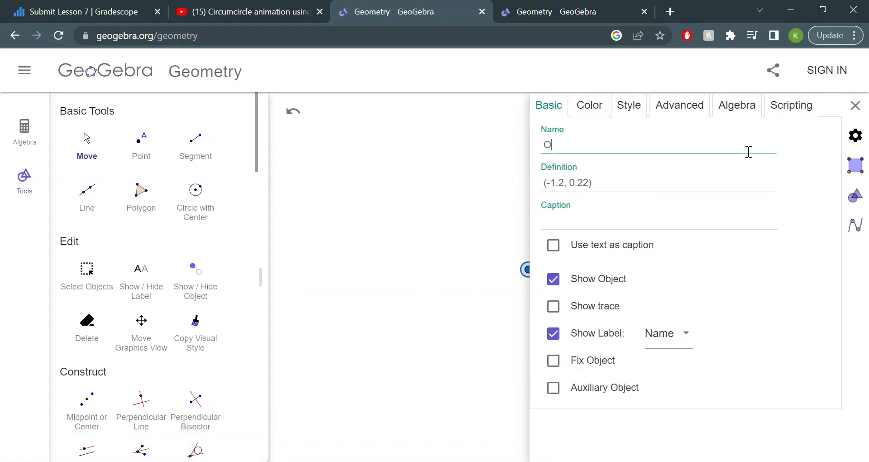
left_click(856, 106)
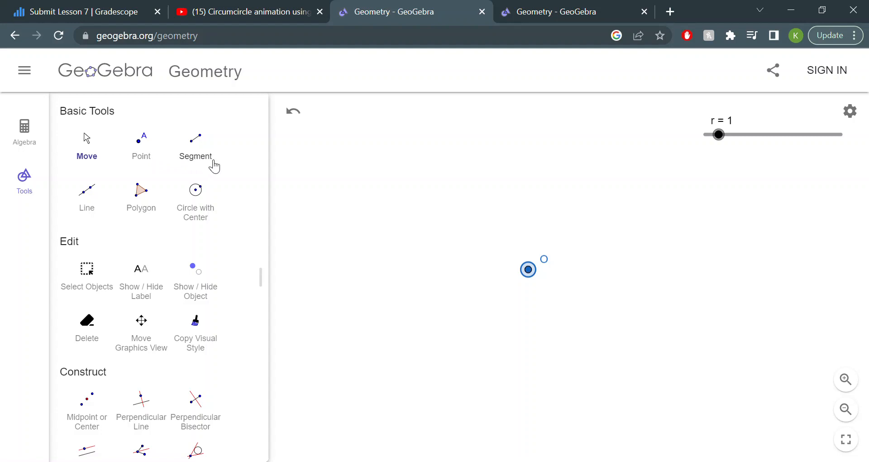
Draw a horizontal segment with given length starting at point O
scroll(140, 273, "down", 8)
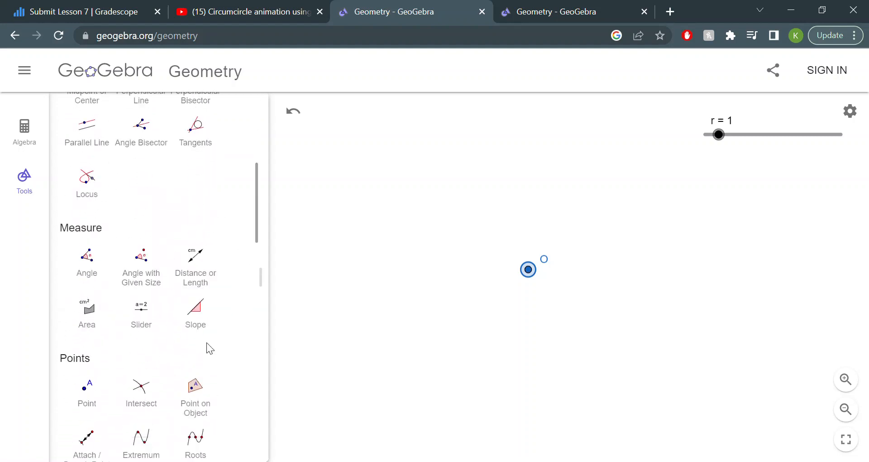
scroll(212, 349, "down", 4)
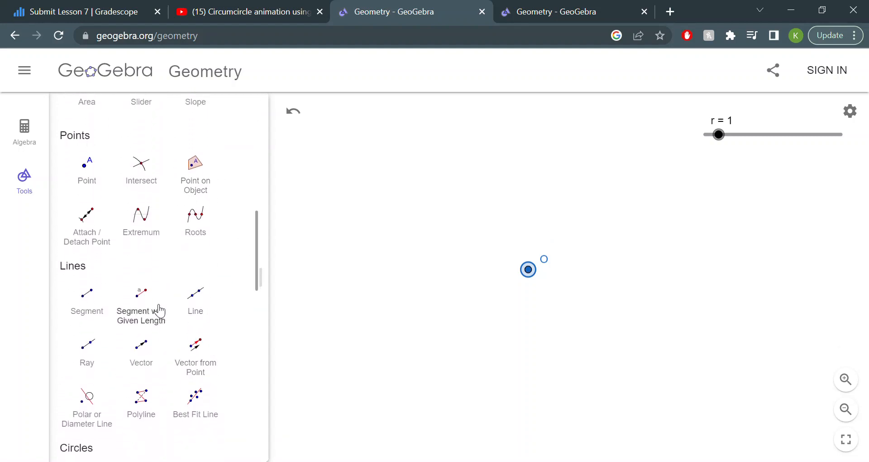
left_click(150, 309)
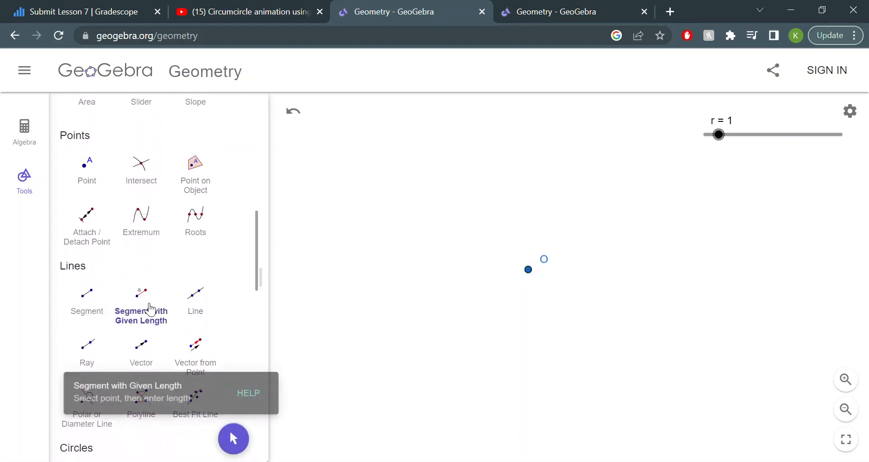
left_click(537, 277)
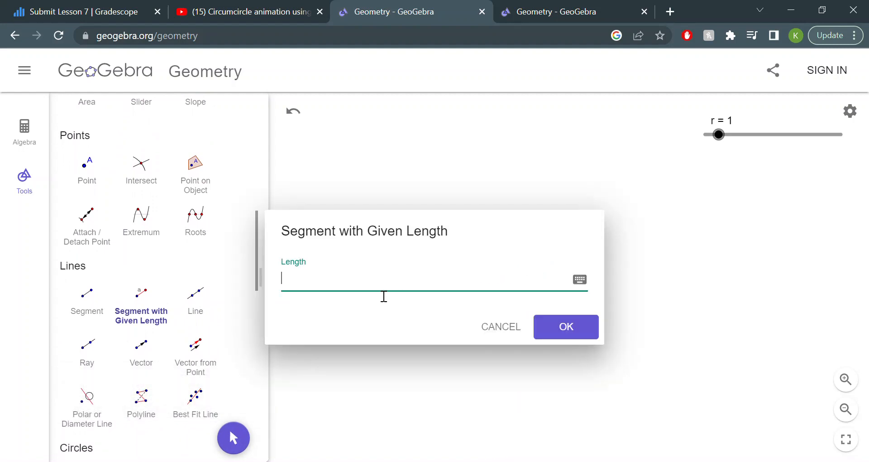
left_click(574, 323)
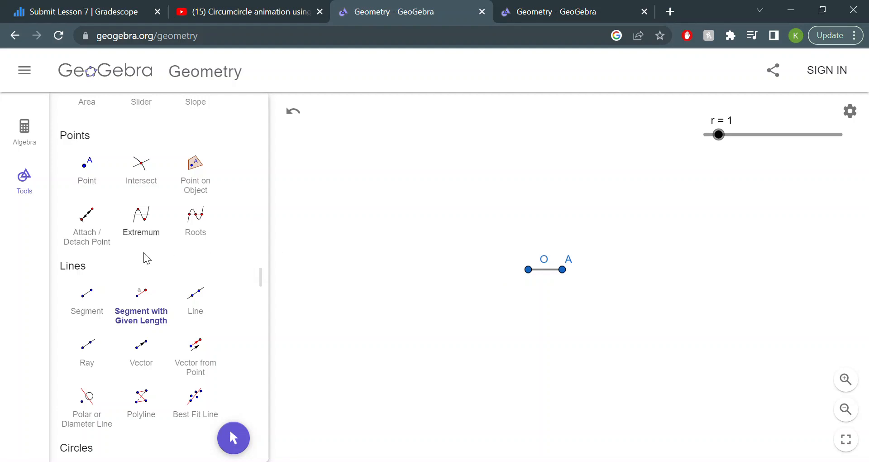
Construct a 45° counterclockwise angle with leg point A and vertex O using Angle with Given Size
scroll(152, 221, "up", 3)
scroll(152, 221, "up", 1)
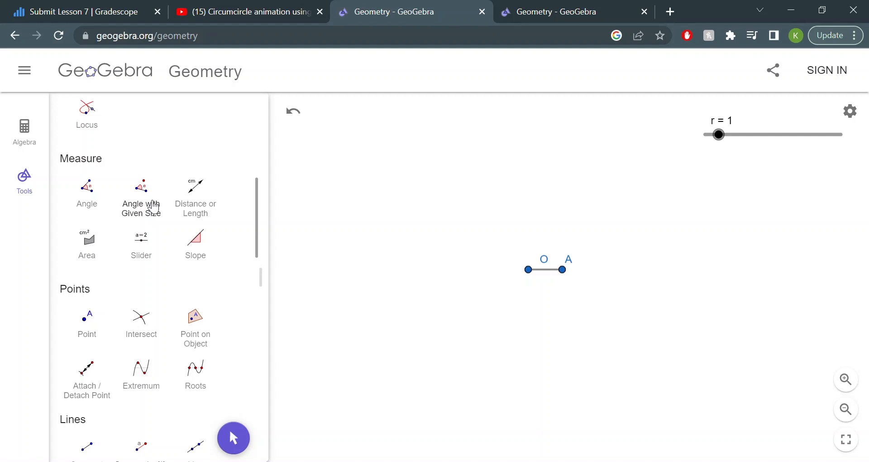
left_click(154, 208)
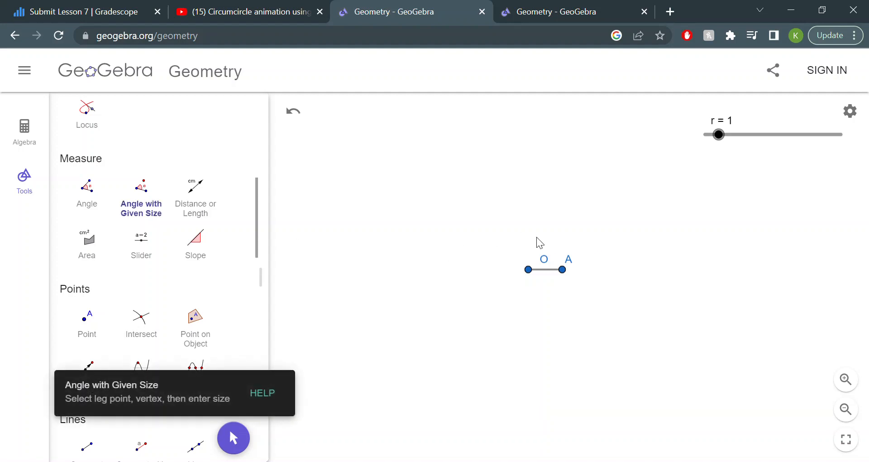
left_click(563, 270)
left_click(528, 270)
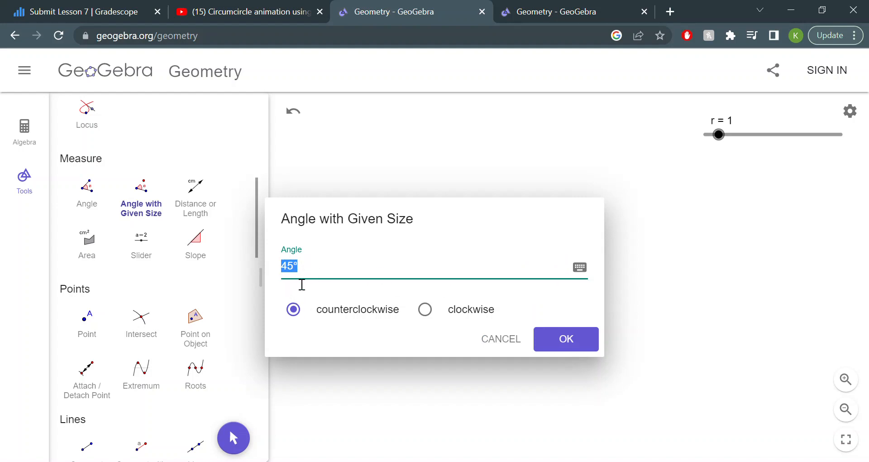
left_click(565, 345)
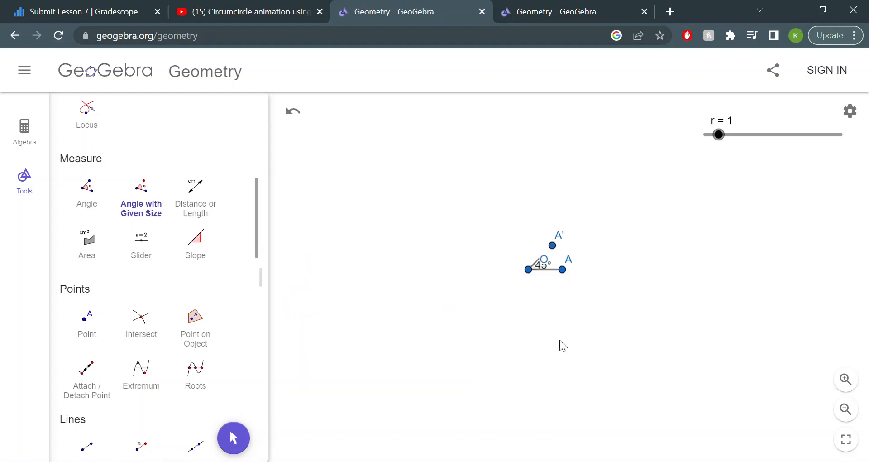
Construct three more 45° counterclockwise angles about O, each from the newest rotated point, starting at A', to complete the upper half circle
left_click(553, 245)
left_click(537, 270)
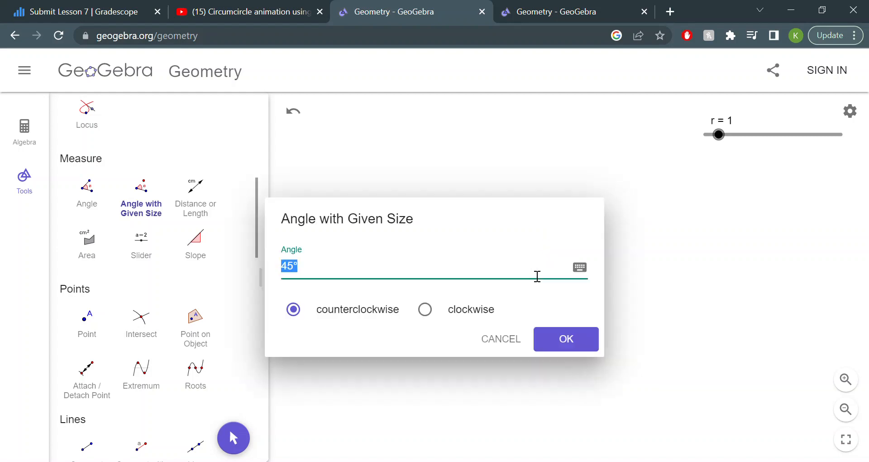
key("Return")
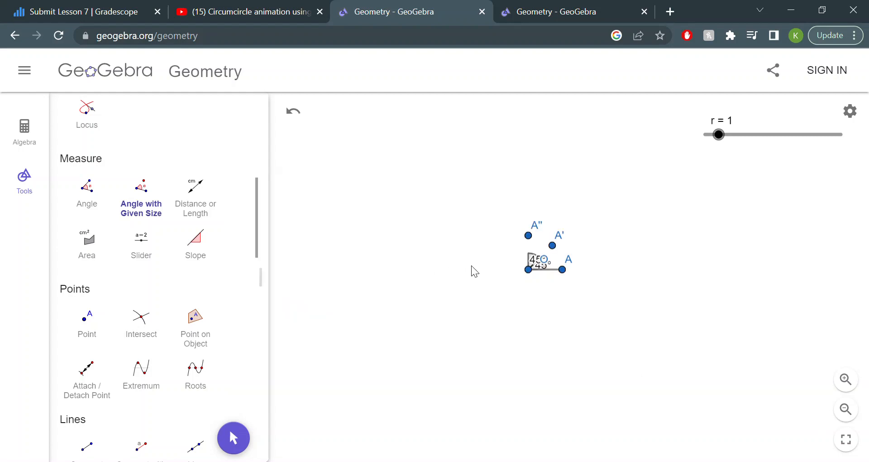
left_click(534, 238)
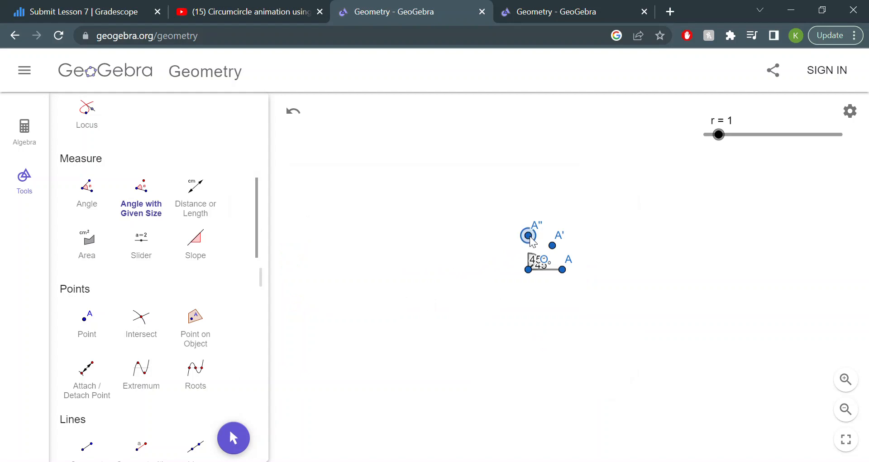
left_click(528, 269)
key("Return")
left_click(504, 246)
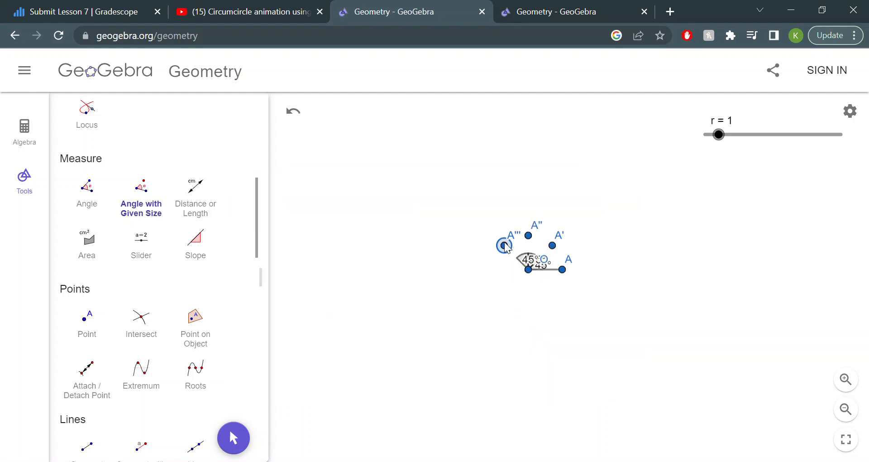
left_click(528, 269)
key("Return")
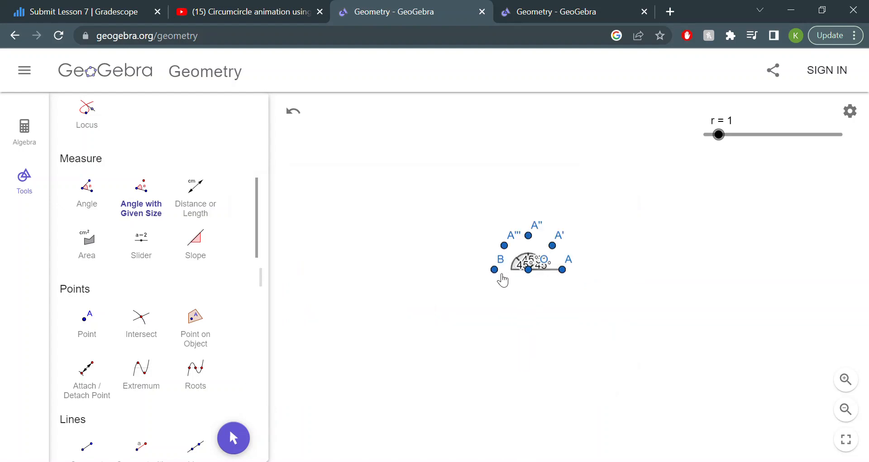
Construct three 45° counterclockwise angles about O through the lower half circle, starting at point B and continuing from each newest point
left_click(494, 270)
left_click(528, 270)
key("Return")
left_click(504, 293)
left_click(529, 270)
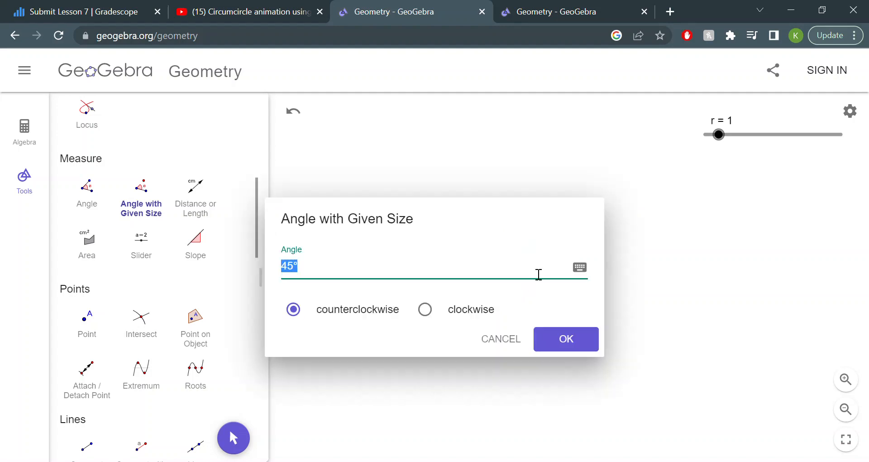
key("Return")
left_click(528, 304)
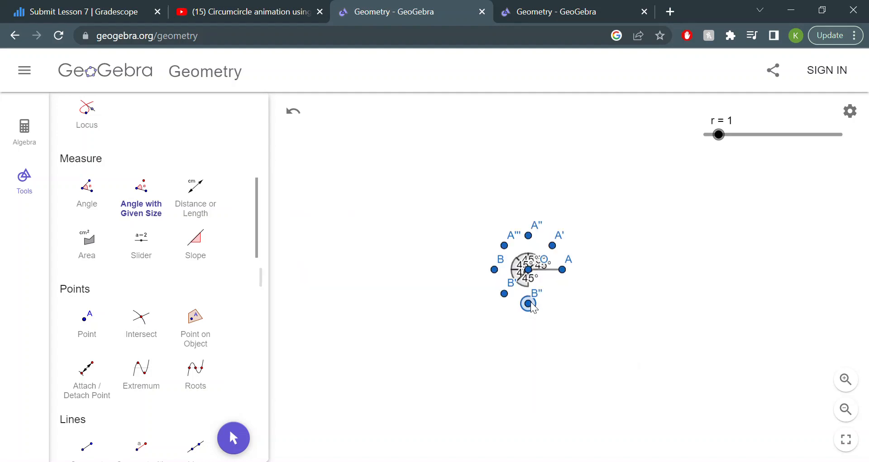
left_click(529, 270)
key("Return")
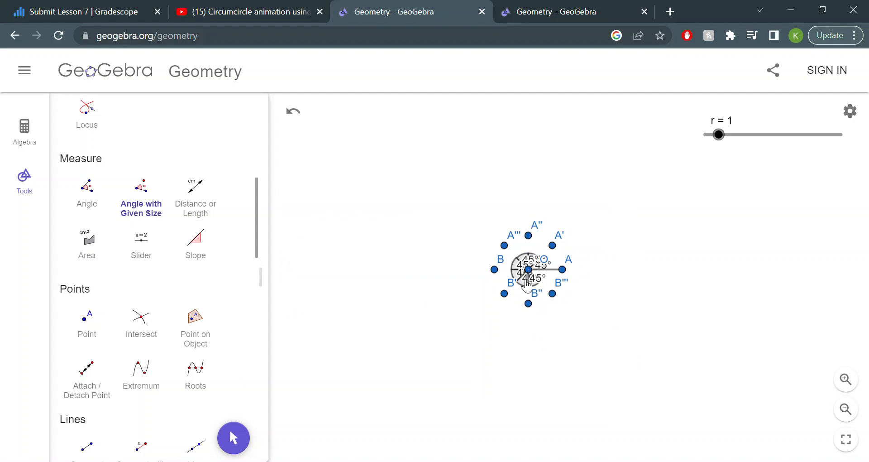
Hide the seven 45° angle markers around point O with Show / Hide Object
scroll(425, 243, "up", 3)
scroll(426, 245, "up", 5)
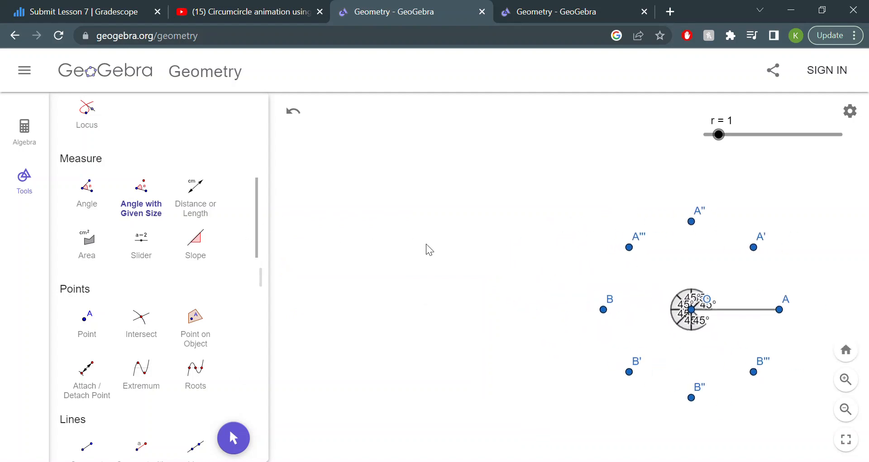
scroll(426, 245, "down", 4)
scroll(119, 325, "down", 4)
scroll(119, 325, "down", 10)
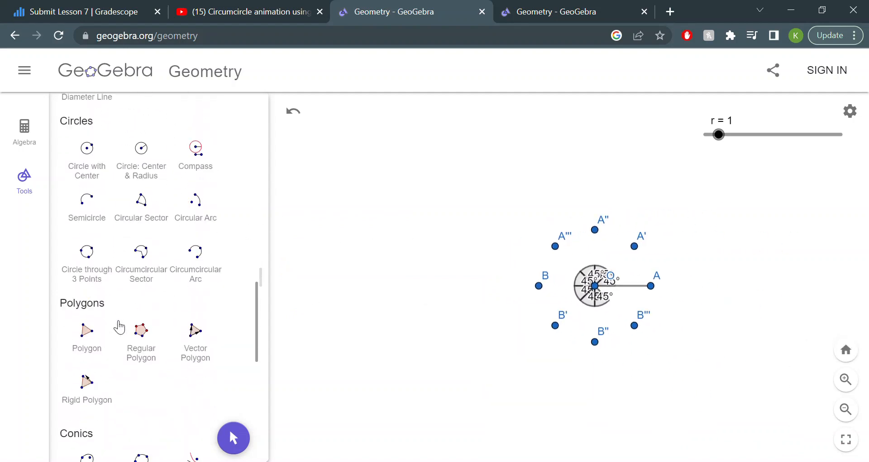
scroll(119, 326, "down", 5)
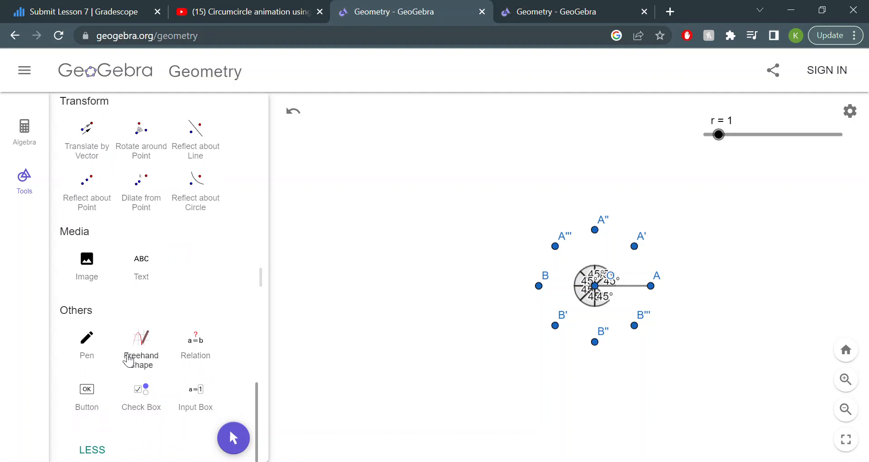
scroll(126, 330, "up", 5)
scroll(127, 330, "up", 10)
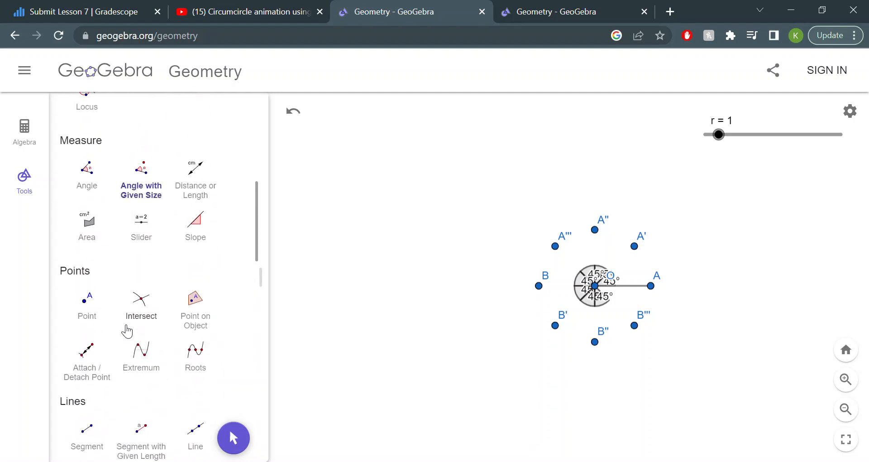
scroll(205, 314, "up", 4)
scroll(205, 312, "up", 4)
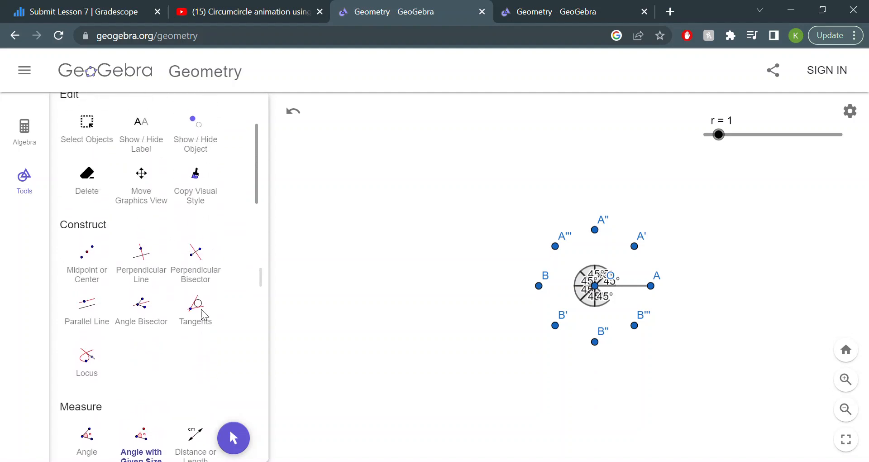
left_click(207, 189)
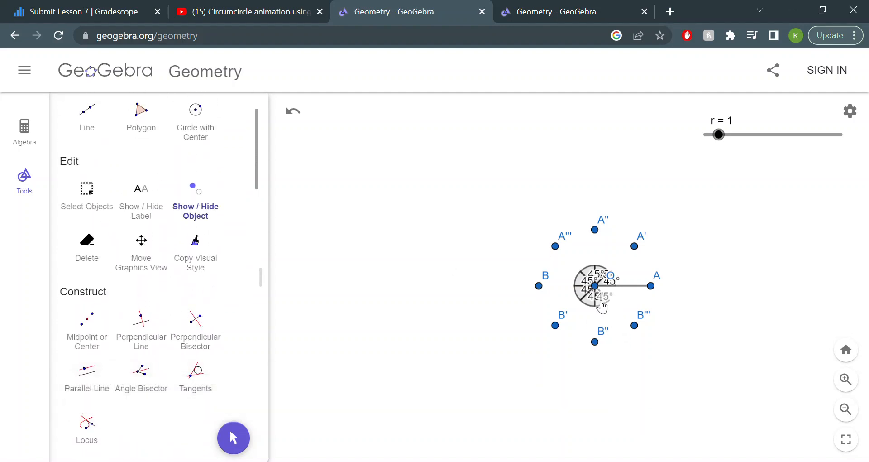
left_click(592, 300)
left_click(580, 290)
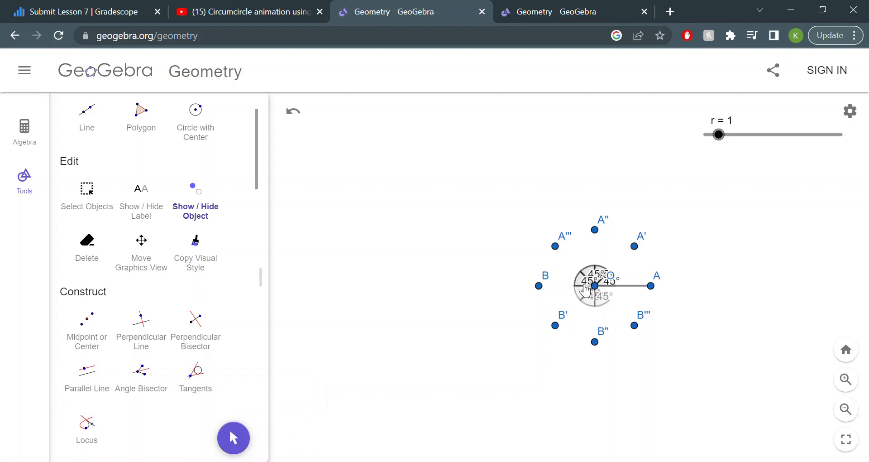
left_click(586, 282)
left_click(596, 274)
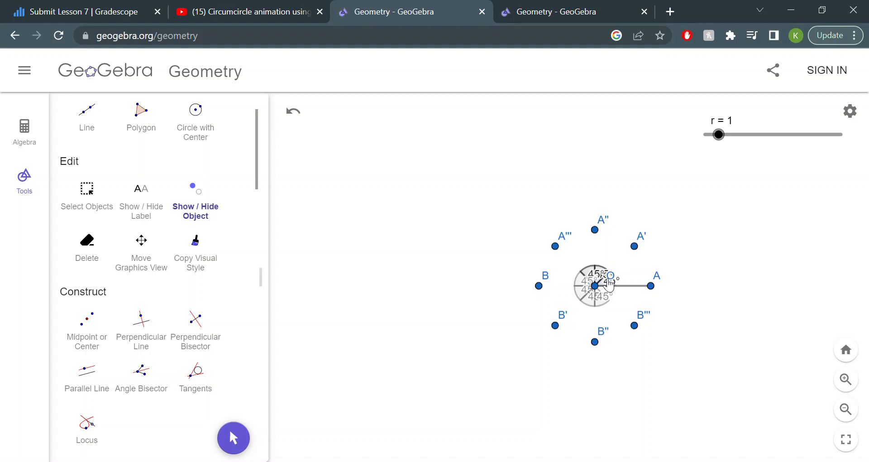
left_click(600, 277)
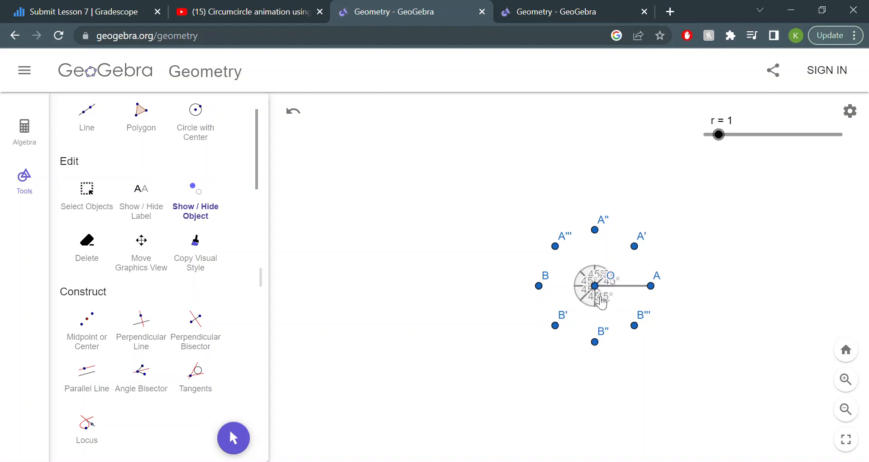
key("Return")
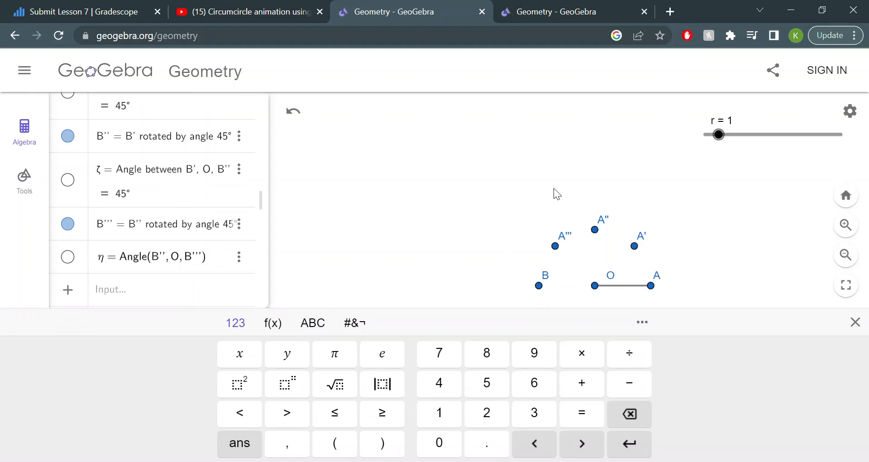
left_click(429, 214)
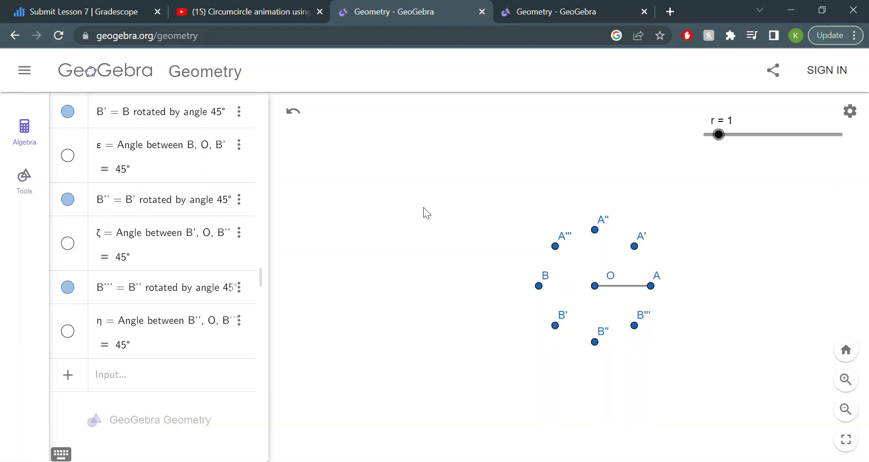
Return to the construction tools and move slider r to 1.1 to test the point ring
scroll(422, 208, "up", 3)
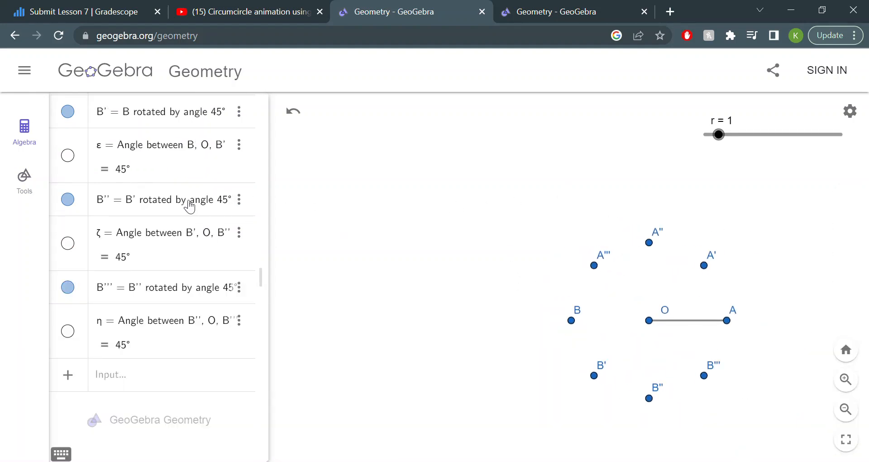
scroll(188, 203, "up", 8)
left_click(38, 136)
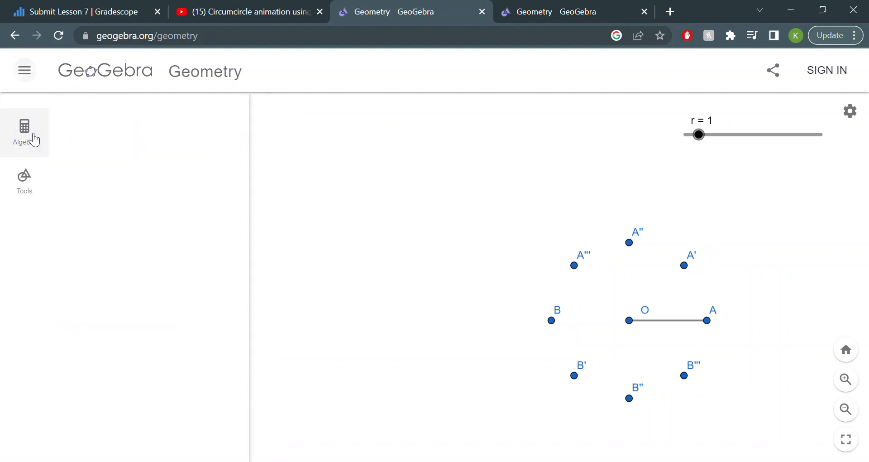
left_click(28, 182)
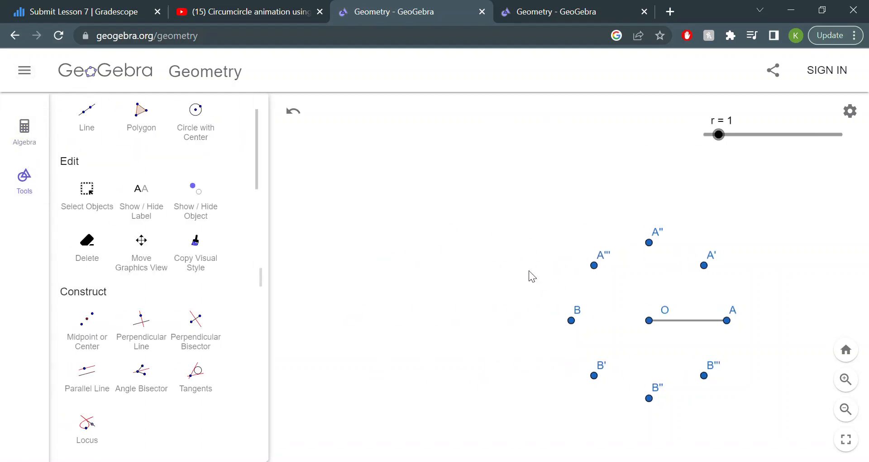
left_click_drag(459, 238, 347, 201)
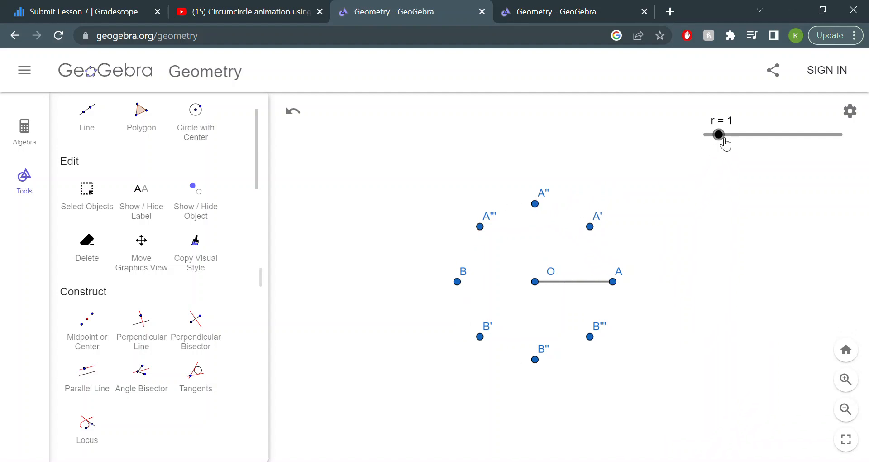
mouse_move(725, 142)
left_mouse_down()
mouse_move(753, 141)
mouse_move(725, 141)
left_mouse_up()
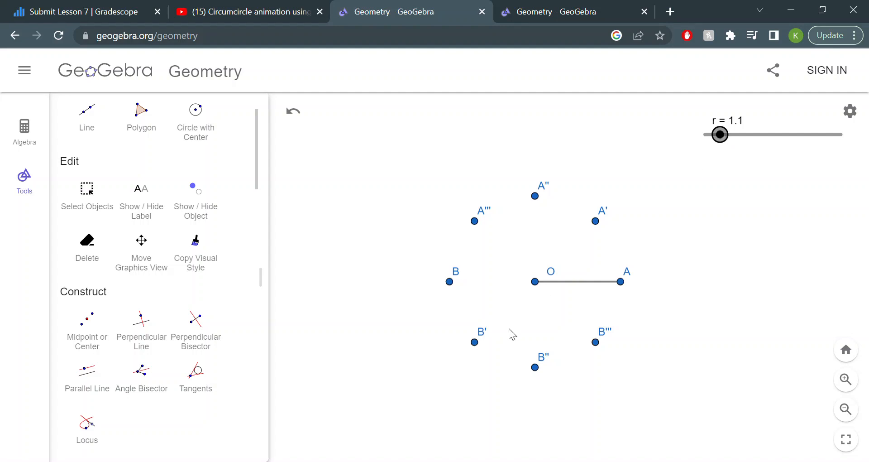
Add a length measurement to segment OA with Distance or Length
scroll(184, 282, "up", 2)
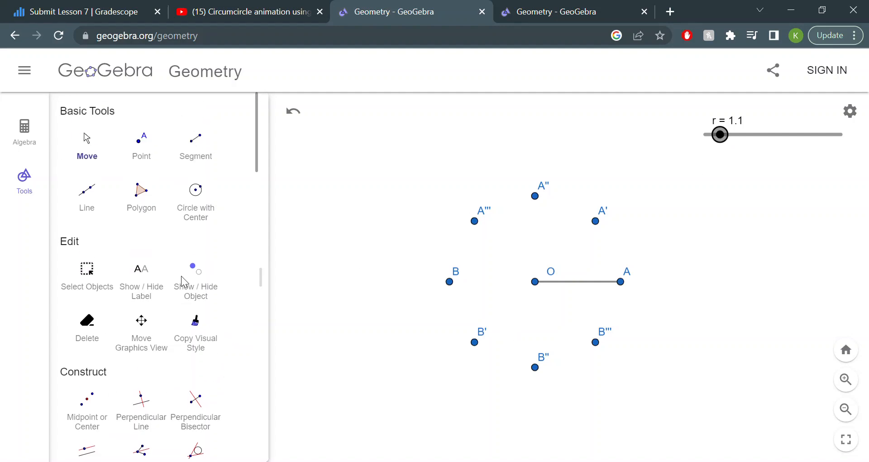
scroll(154, 237, "down", 3)
scroll(153, 237, "down", 5)
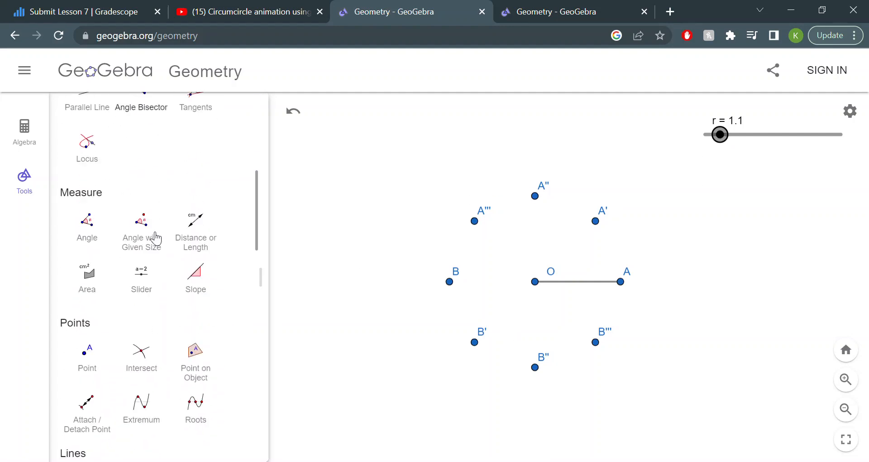
scroll(155, 234, "up", 1)
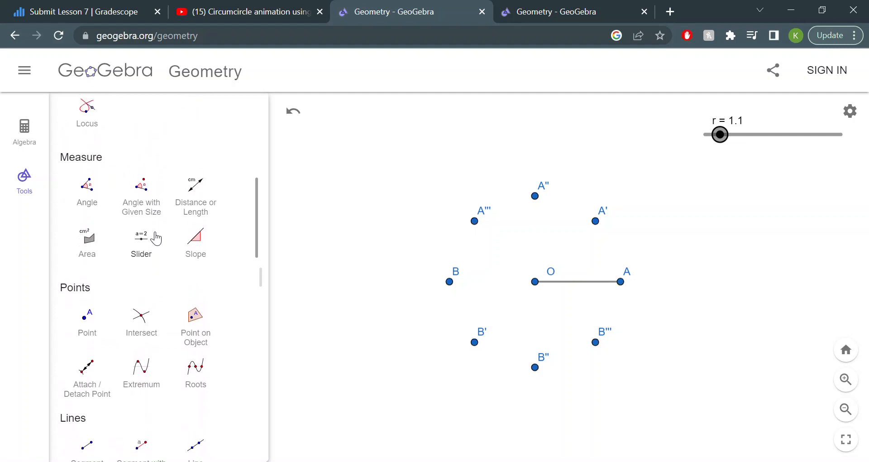
left_click(202, 201)
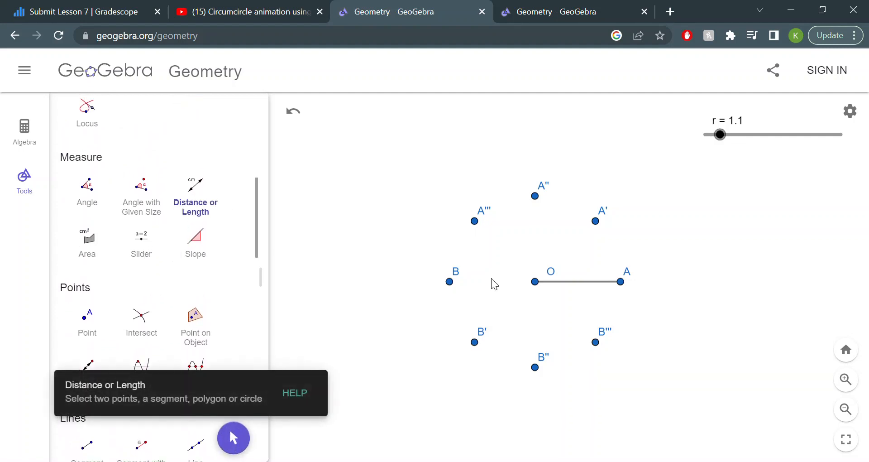
left_click(580, 282)
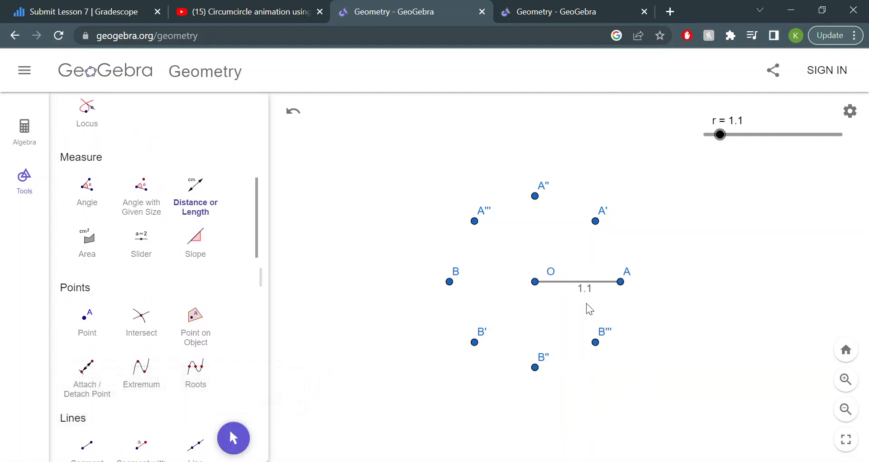
Change the label of segment OA to show Name & Value
right_click(585, 289)
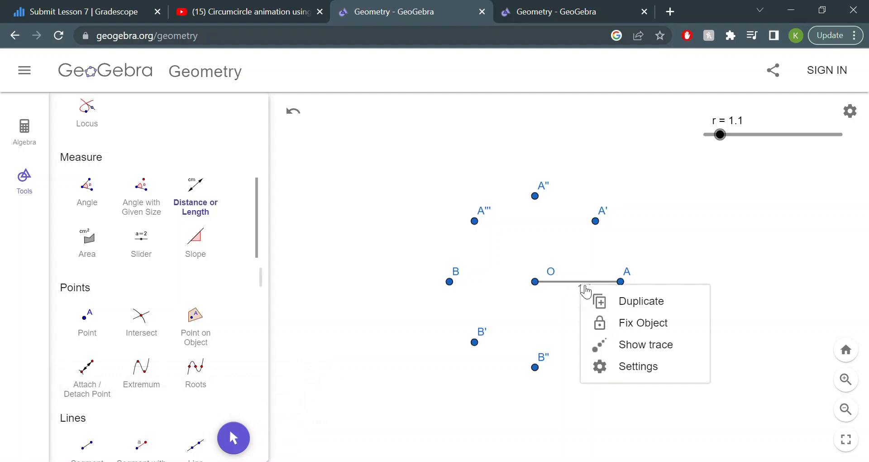
left_click(639, 377)
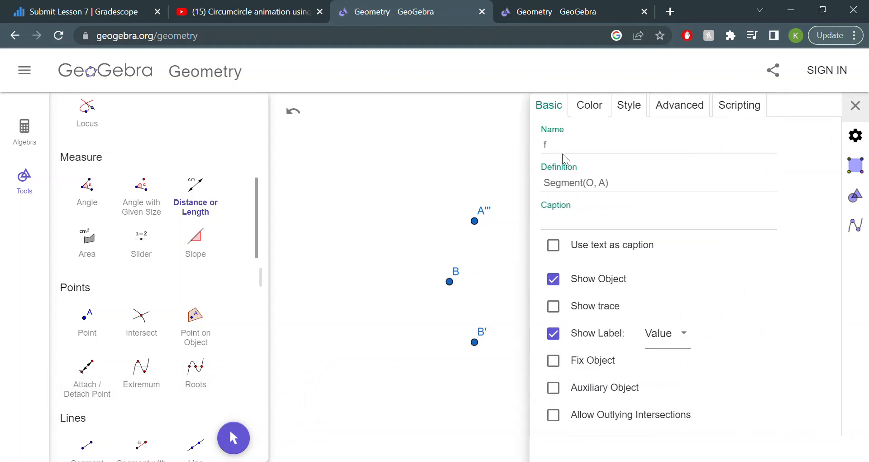
left_click(574, 152)
left_click(855, 105)
left_click(588, 289)
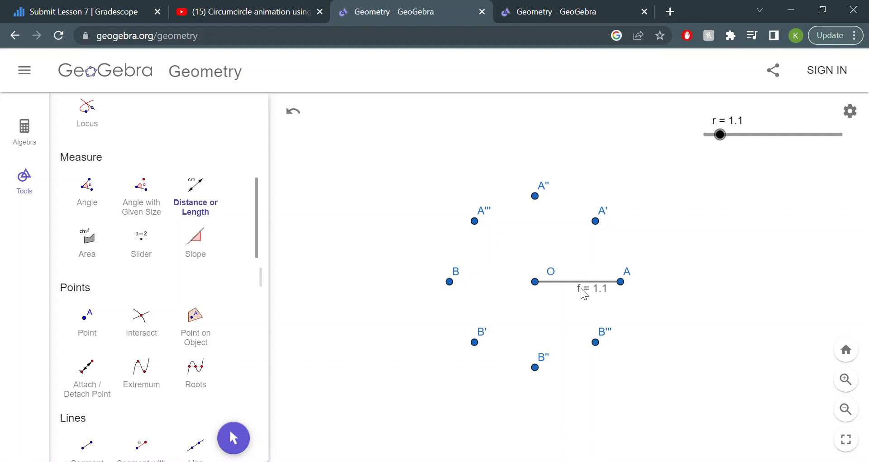
double_click(582, 290)
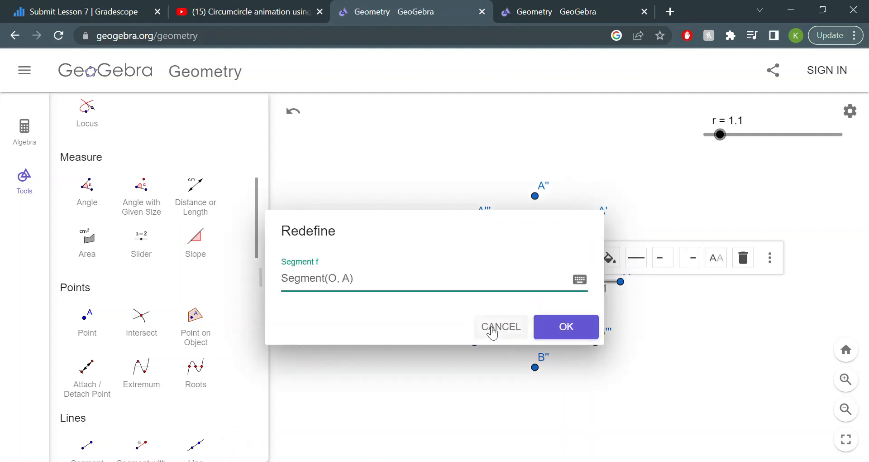
left_click(493, 326)
Rename segment OA to r and set the radius slider to 1
right_click(593, 290)
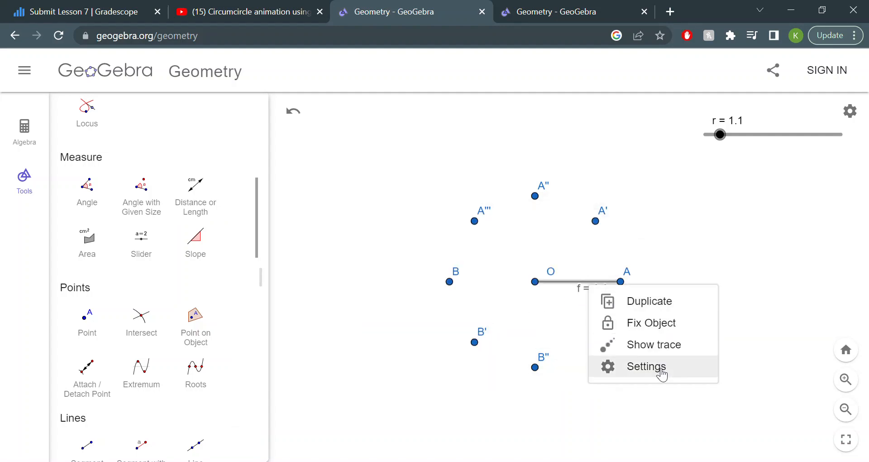
left_click(656, 367)
left_click(575, 149)
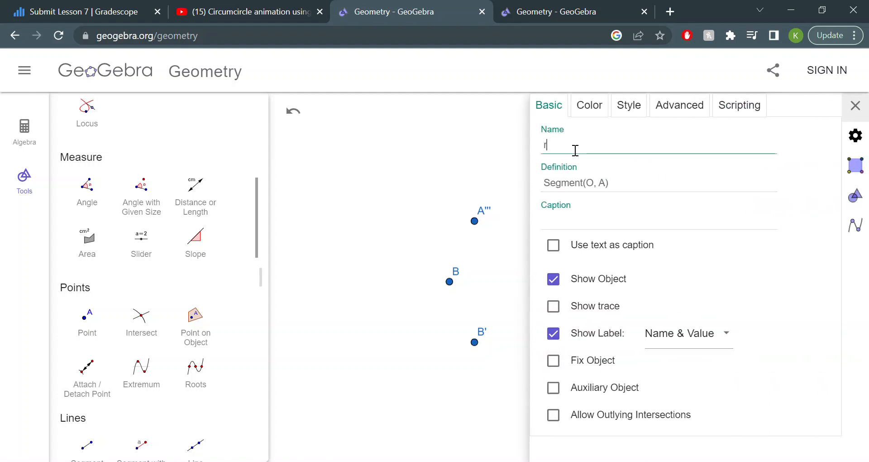
type("r")
left_click(843, 117)
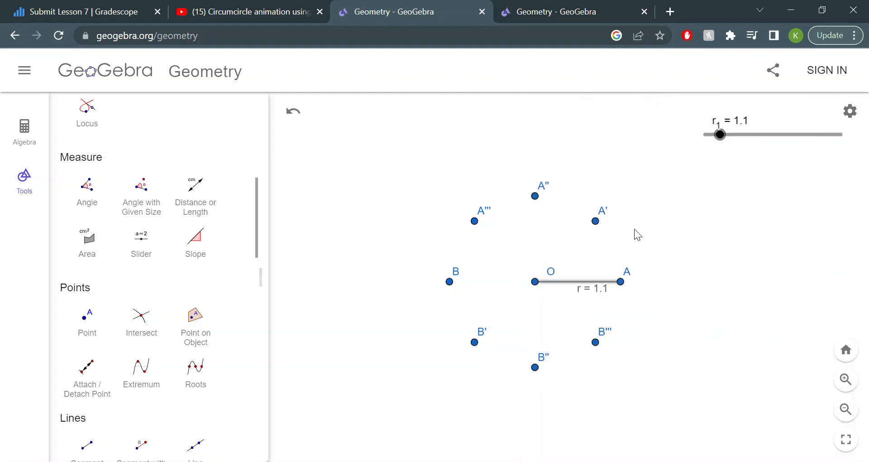
left_click_drag(732, 139, 725, 164)
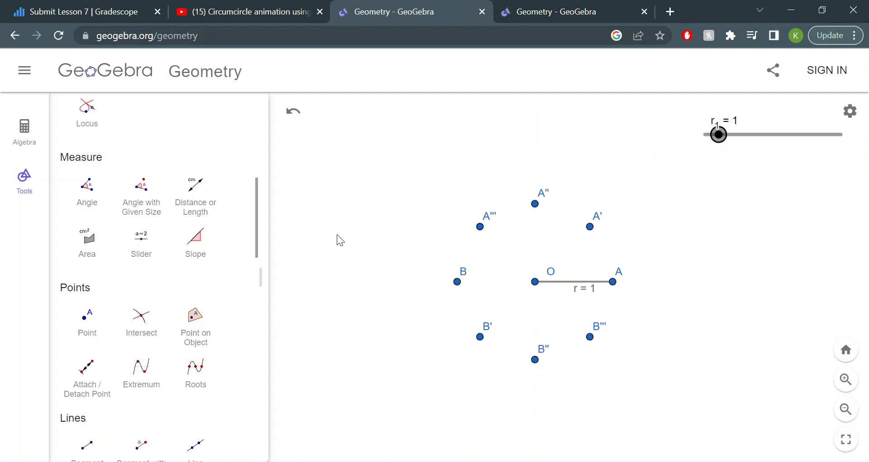
Draw the octagon's upper four sides as segments joining B, A''', A'', A' and A in order
scroll(187, 245, "up", 1)
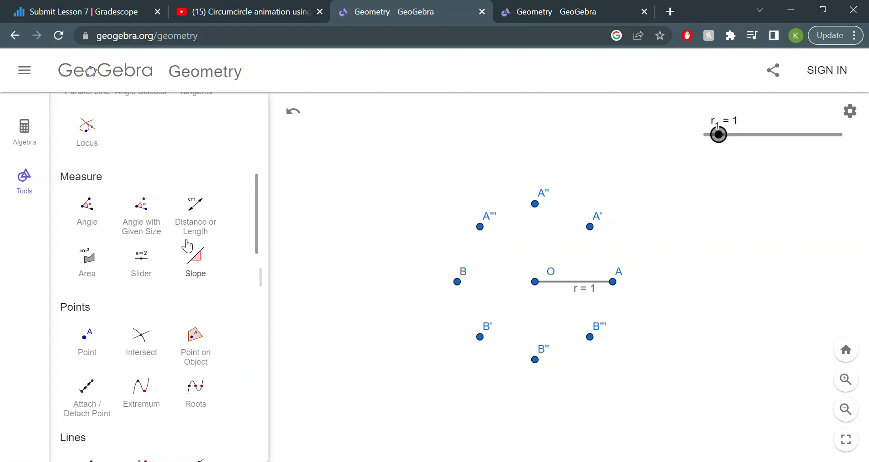
scroll(186, 244, "up", 6)
left_click(196, 138)
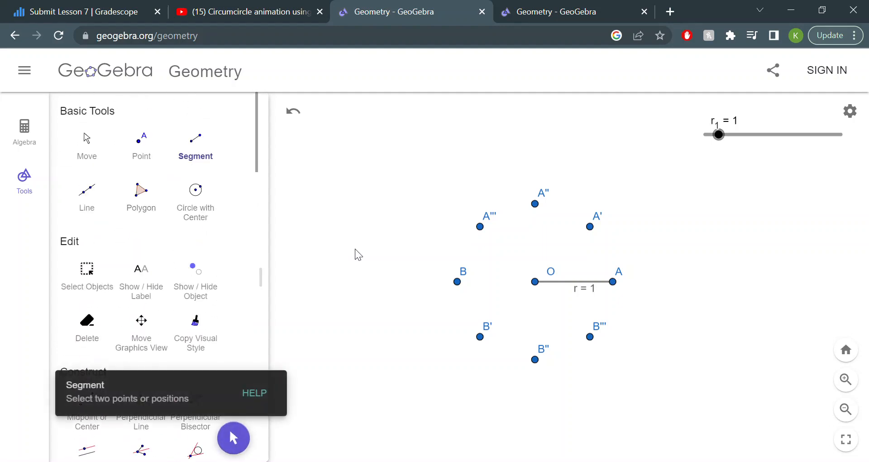
left_click(462, 284)
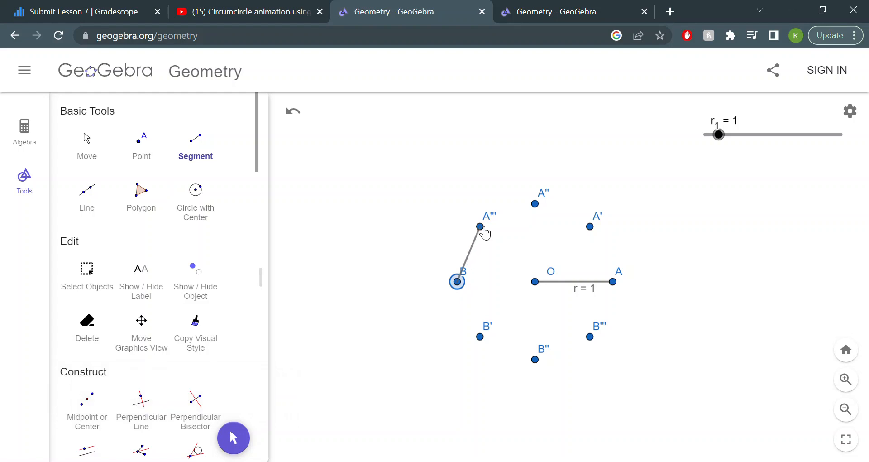
left_click(481, 227)
left_click(480, 226)
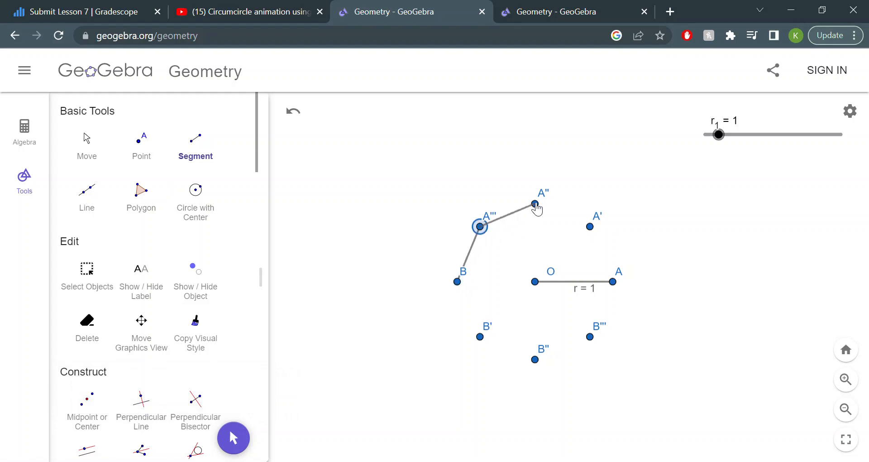
left_click(535, 204)
left_click(536, 204)
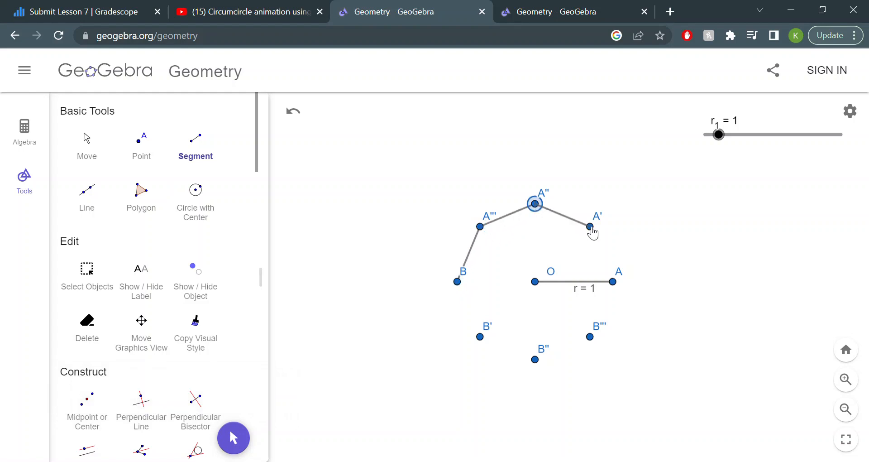
left_click(591, 227)
left_click(591, 228)
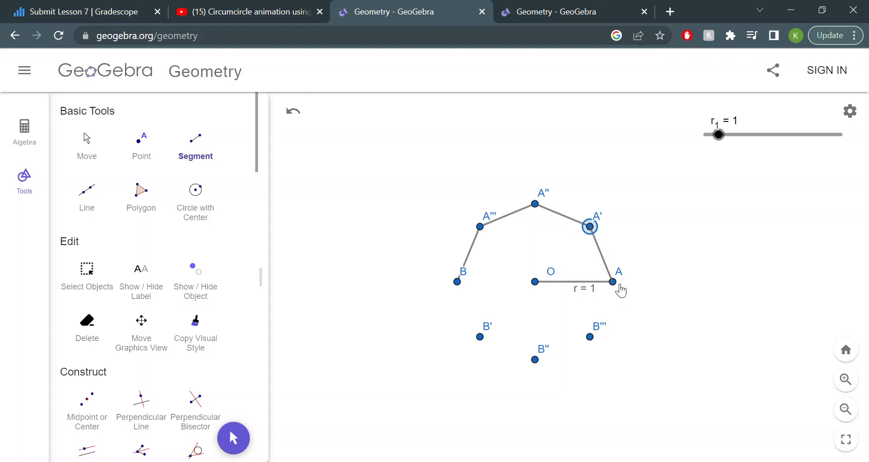
left_click(616, 285)
Close the octagon with four segments joining A, B''', B'', B' and B in order
left_click(615, 284)
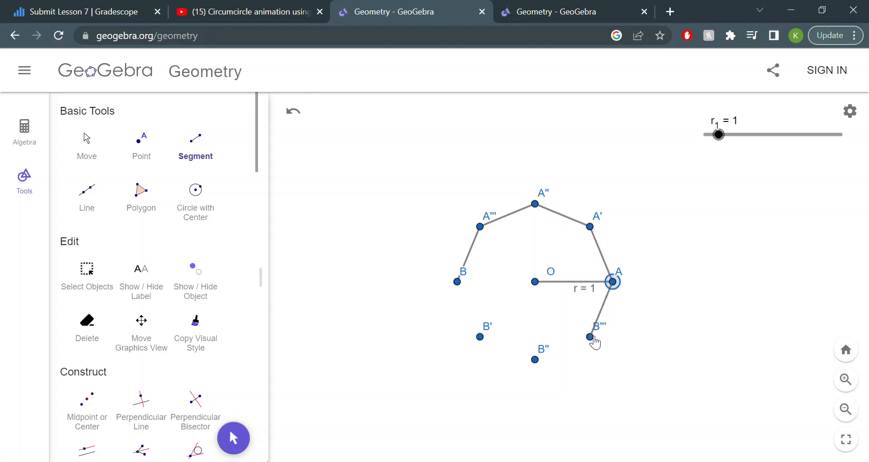
left_click(591, 338)
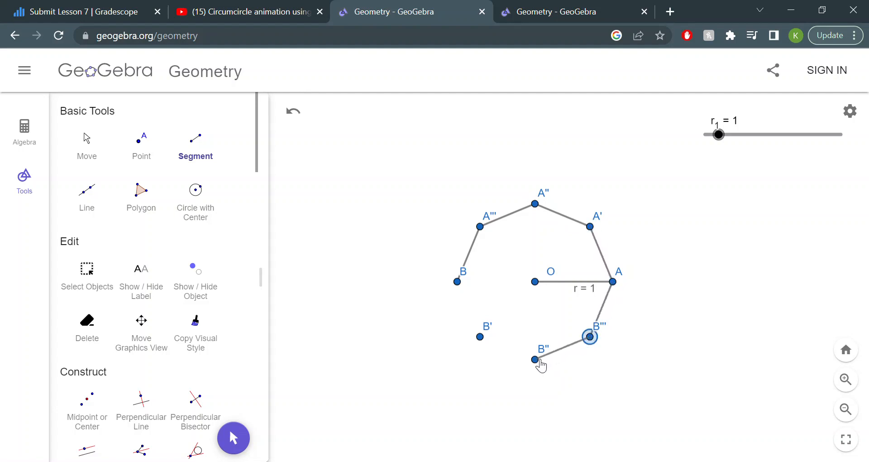
left_click(537, 360)
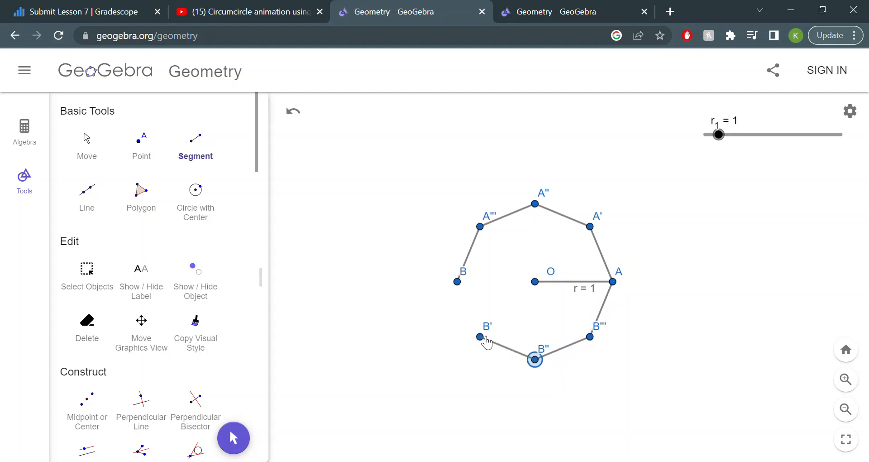
left_click(480, 337)
left_click(481, 337)
left_click(457, 282)
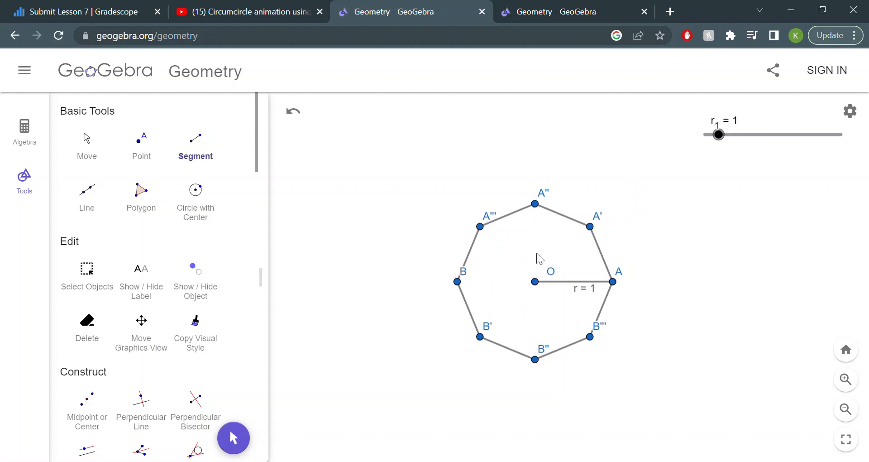
Measure the octagon's interior angle at vertex A'' using points A''', A'' and A'
scroll(211, 231, "down", 5)
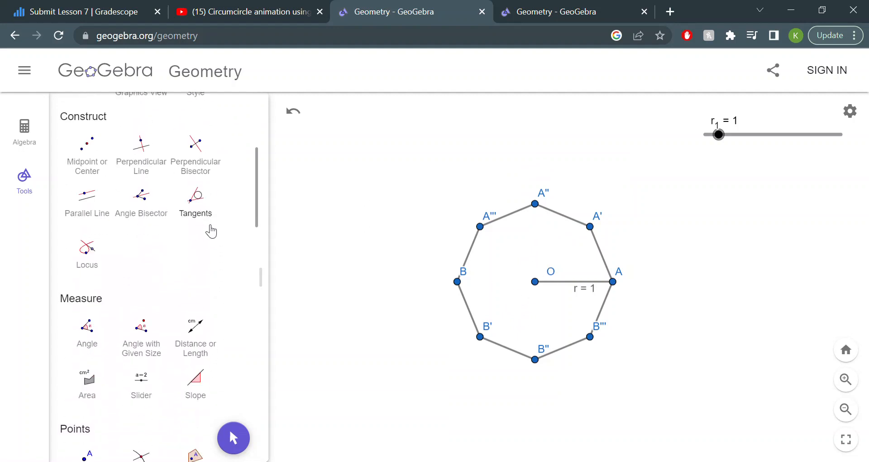
scroll(211, 231, "down", 15)
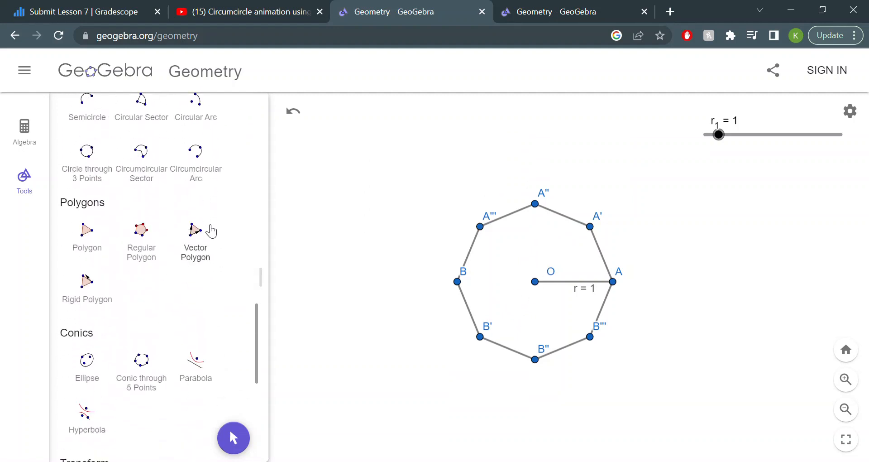
scroll(211, 232, "up", 12)
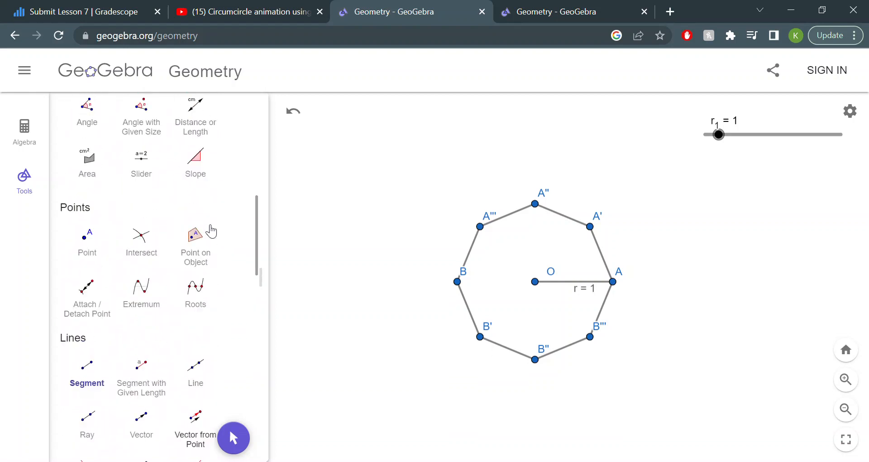
scroll(211, 231, "up", 4)
left_click(72, 254)
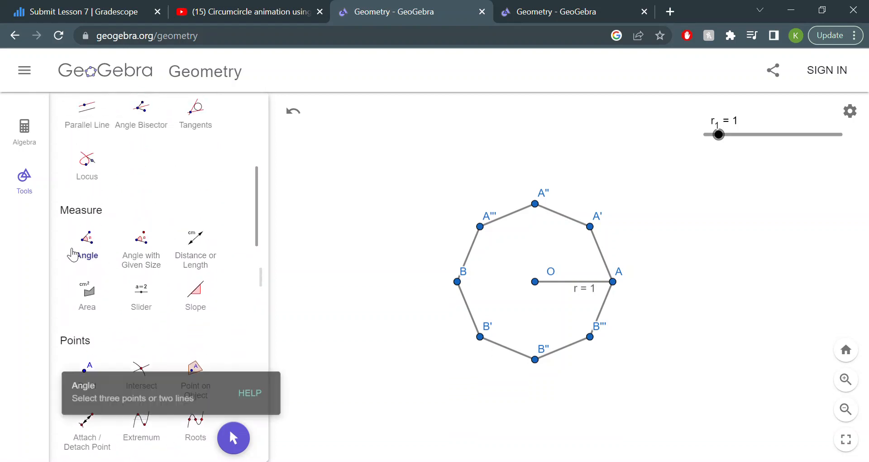
left_click(480, 226)
left_click(535, 204)
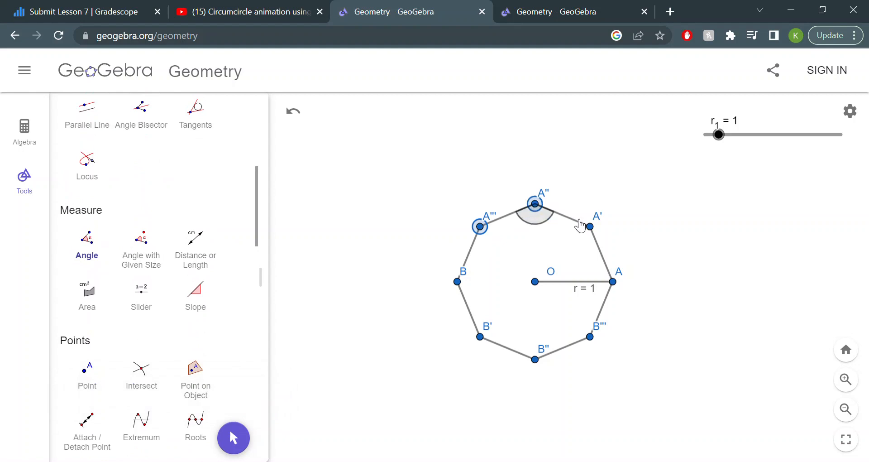
left_click(591, 228)
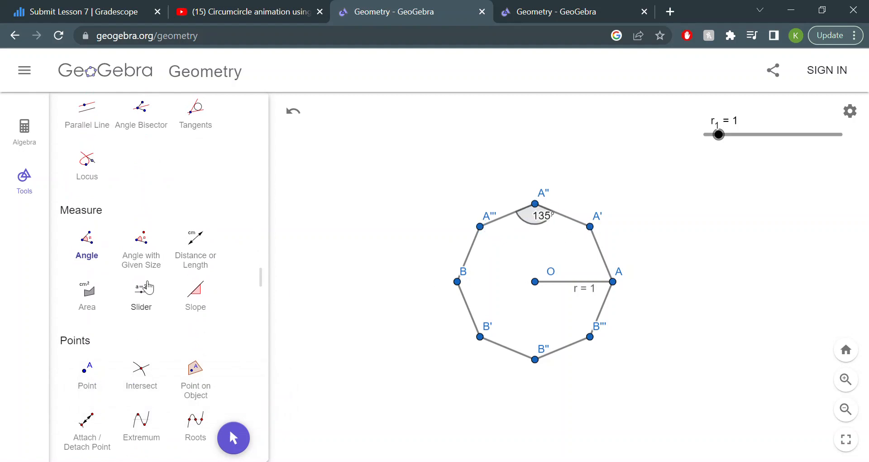
Measure the interior angle at B' using points B, B' and B'', and undo both angle measurements
left_click(458, 283)
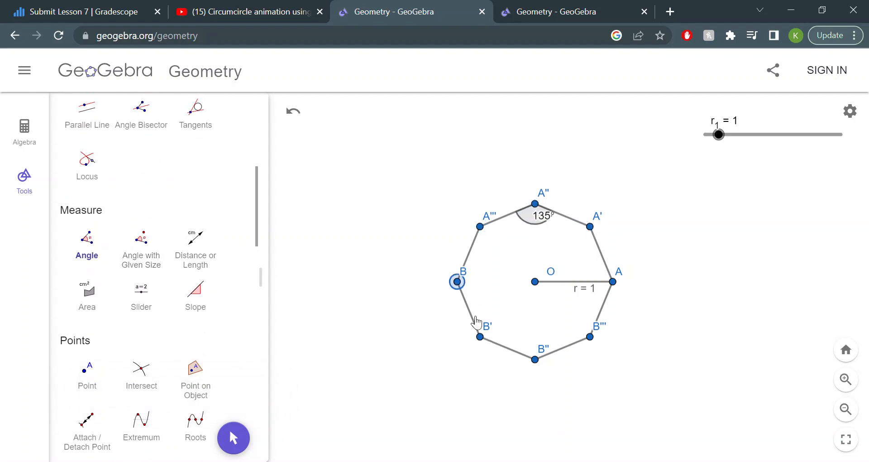
left_click(480, 336)
left_click(536, 360)
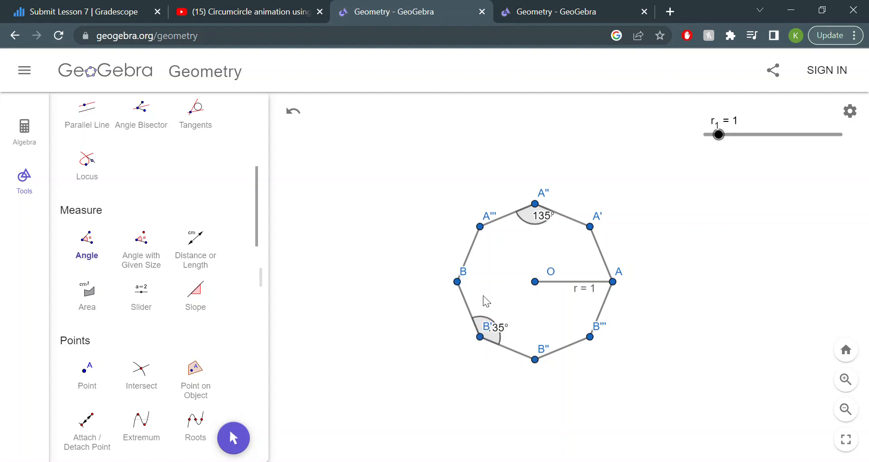
key("ctrl+z")
key("ctrl+z")
Draw the octagon's circumcircle with centre O passing through vertex A'''
scroll(157, 273, "up", 7)
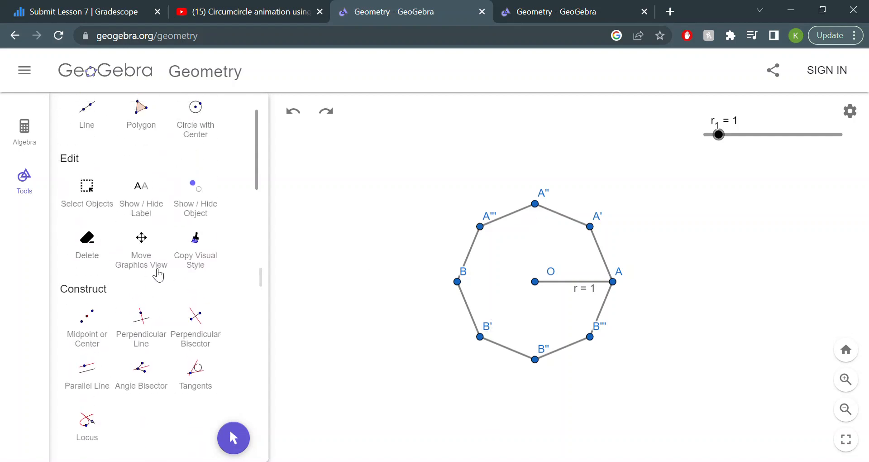
left_click(208, 205)
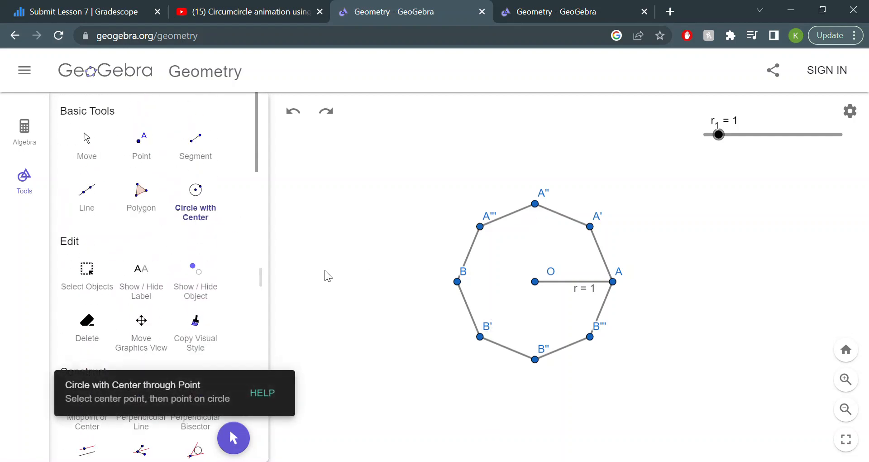
left_click(536, 282)
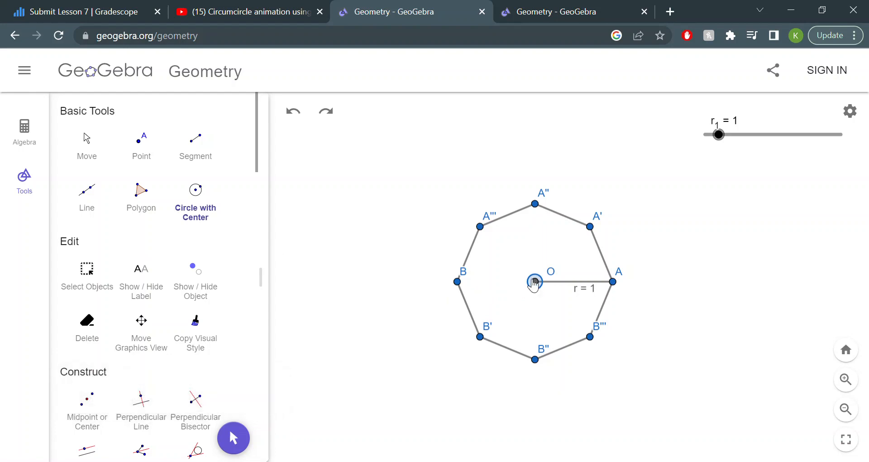
left_click(481, 228)
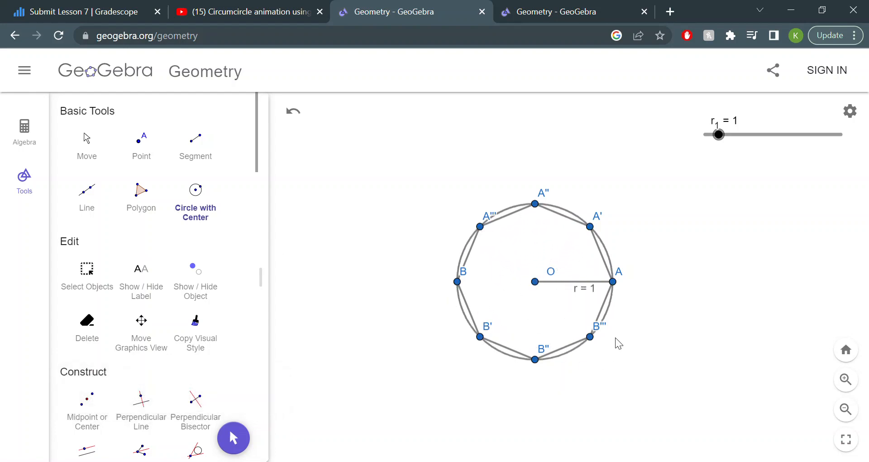
Set the radius slider to 2.8 to test how the octagon and its circumcircle scale
scroll(670, 191, "down", 5)
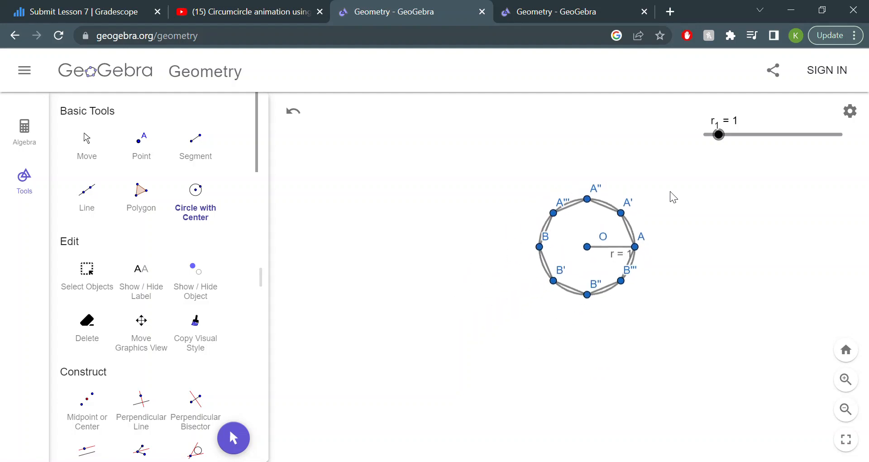
scroll(670, 191, "up", 8)
scroll(670, 191, "down", 1)
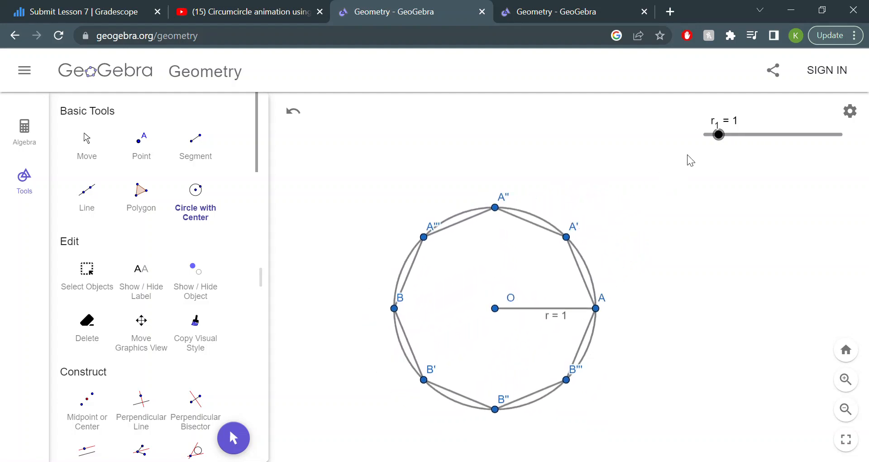
left_click_drag(725, 141, 748, 148)
scroll(546, 285, "down", 2)
scroll(546, 285, "down", 2)
scroll(585, 284, "up", 4)
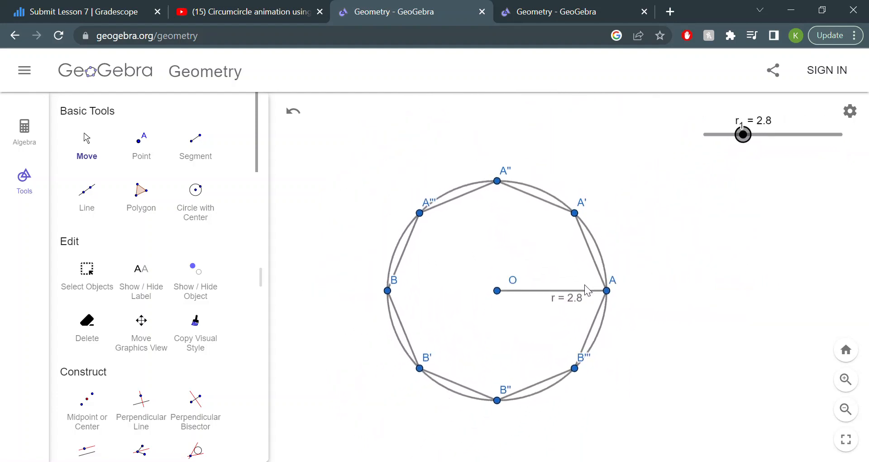